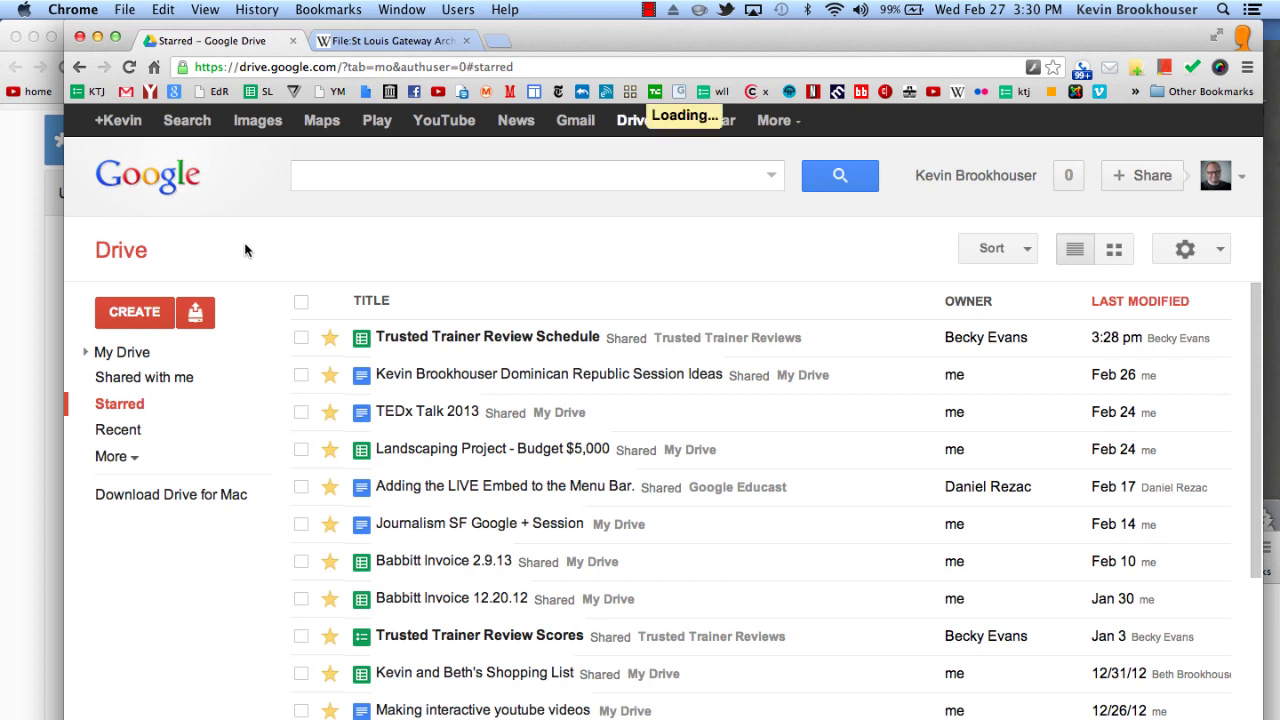
Search Drive's connect-apps catalogue for 'Graphing Calculator', then for 'Pixlr'.
{"action": "left_click", "coordinate": [134, 312]}
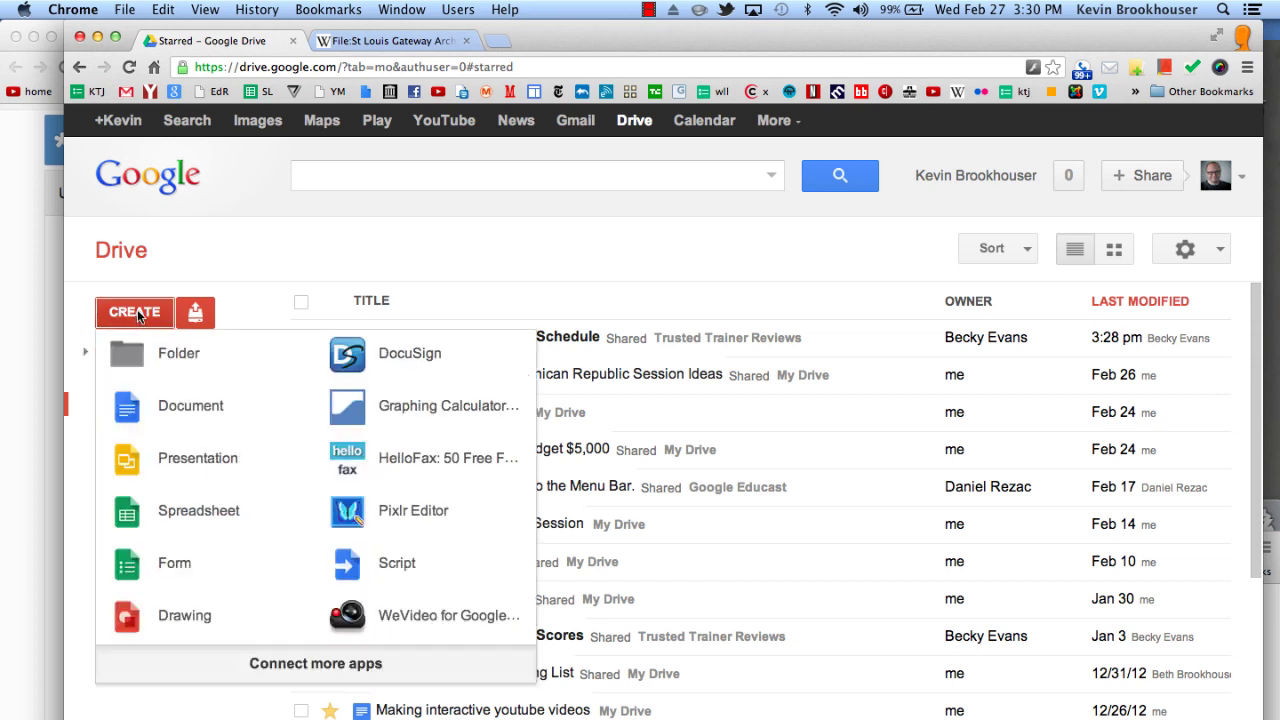
{"action": "left_click", "coordinate": [252, 664]}
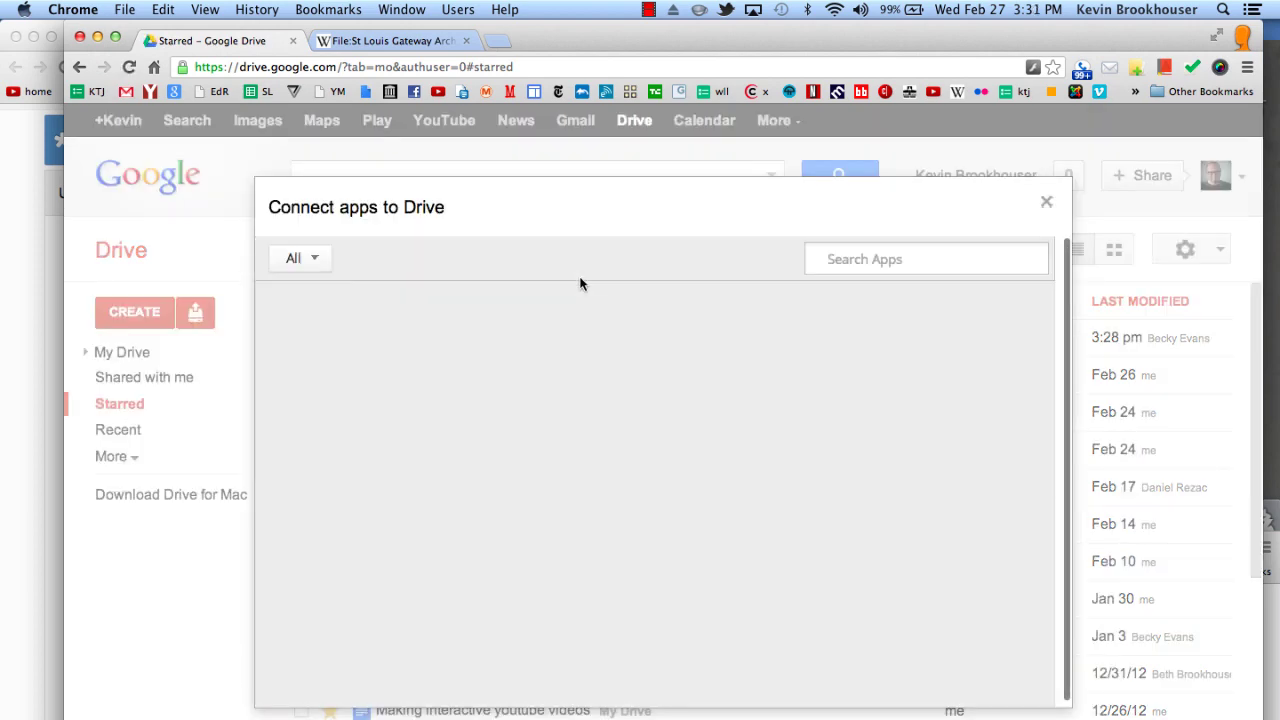
{"action": "left_click", "coordinate": [866, 258]}
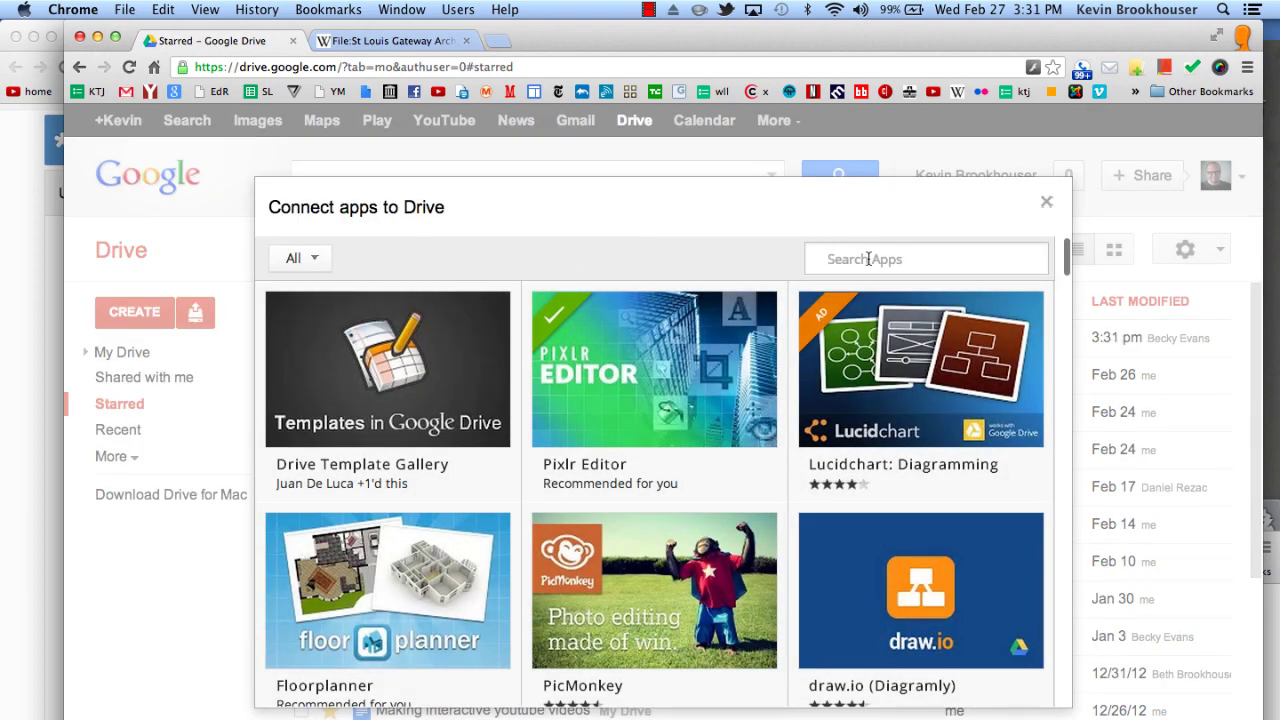
{"action": "type", "text": "Graphing Calculator"}
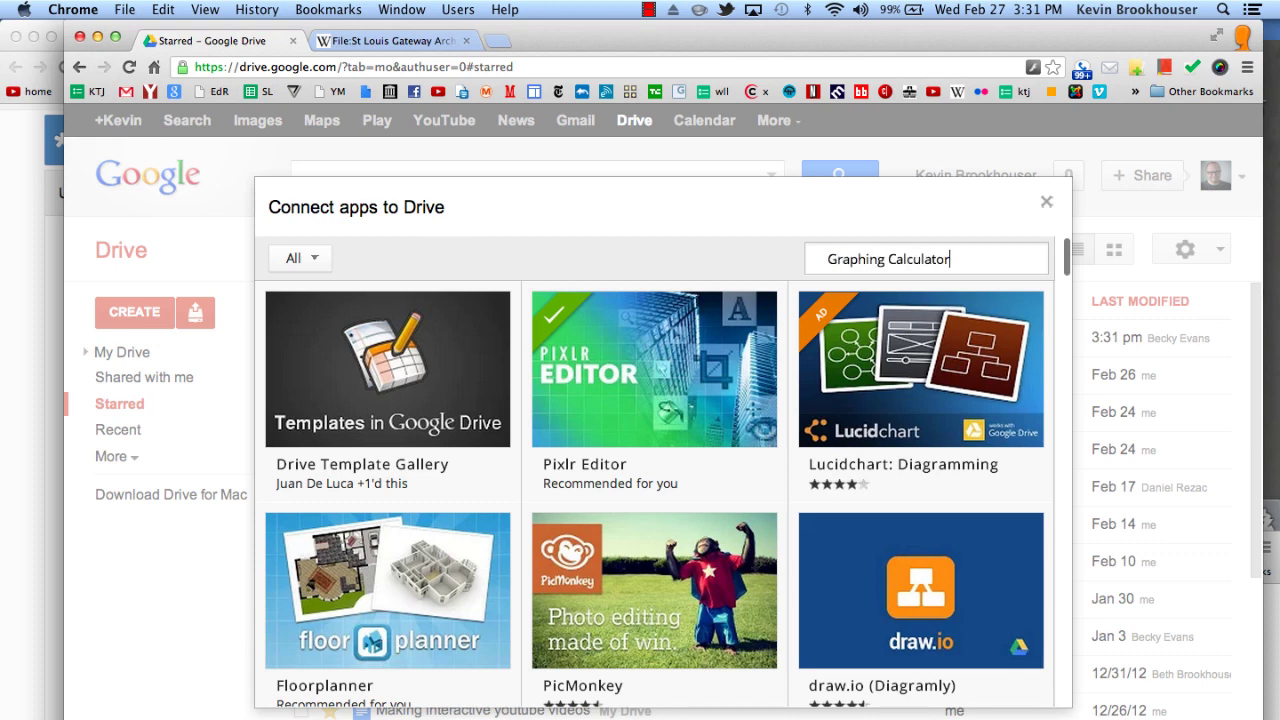
{"action": "key", "text": "Return"}
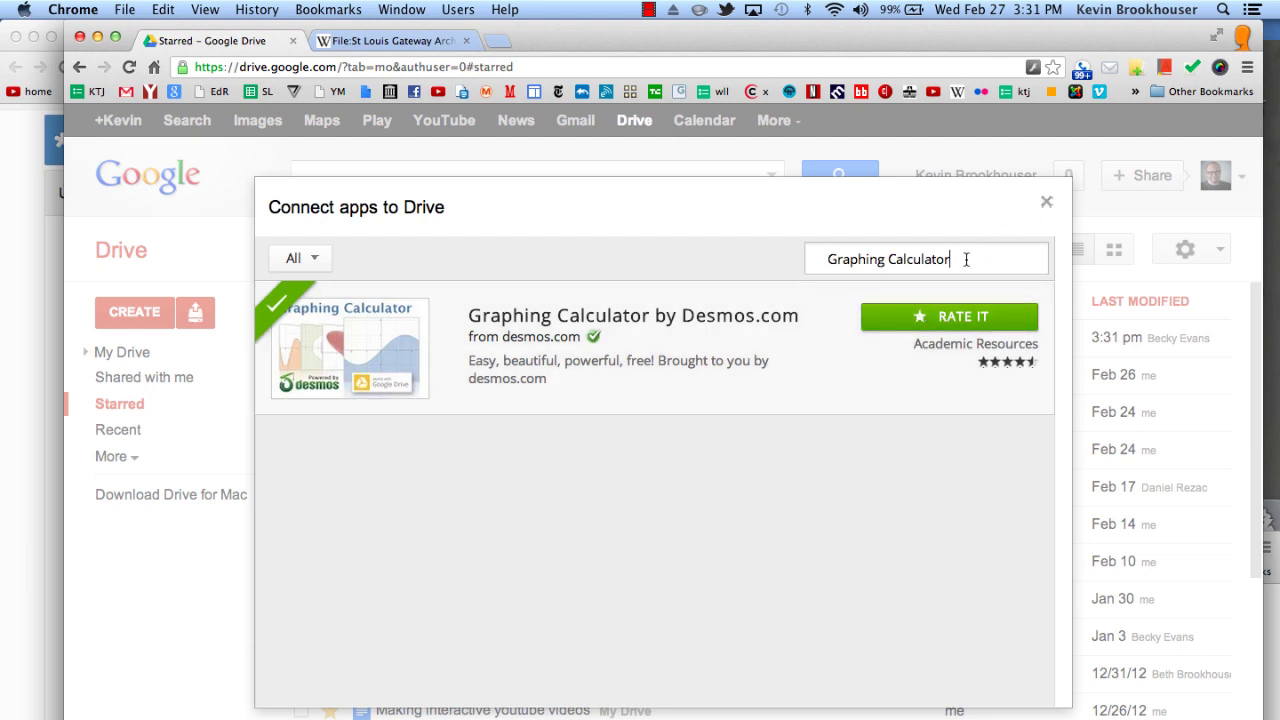
{"action": "left_click_drag", "start_coordinate": [966, 259], "coordinate": [760, 258]}
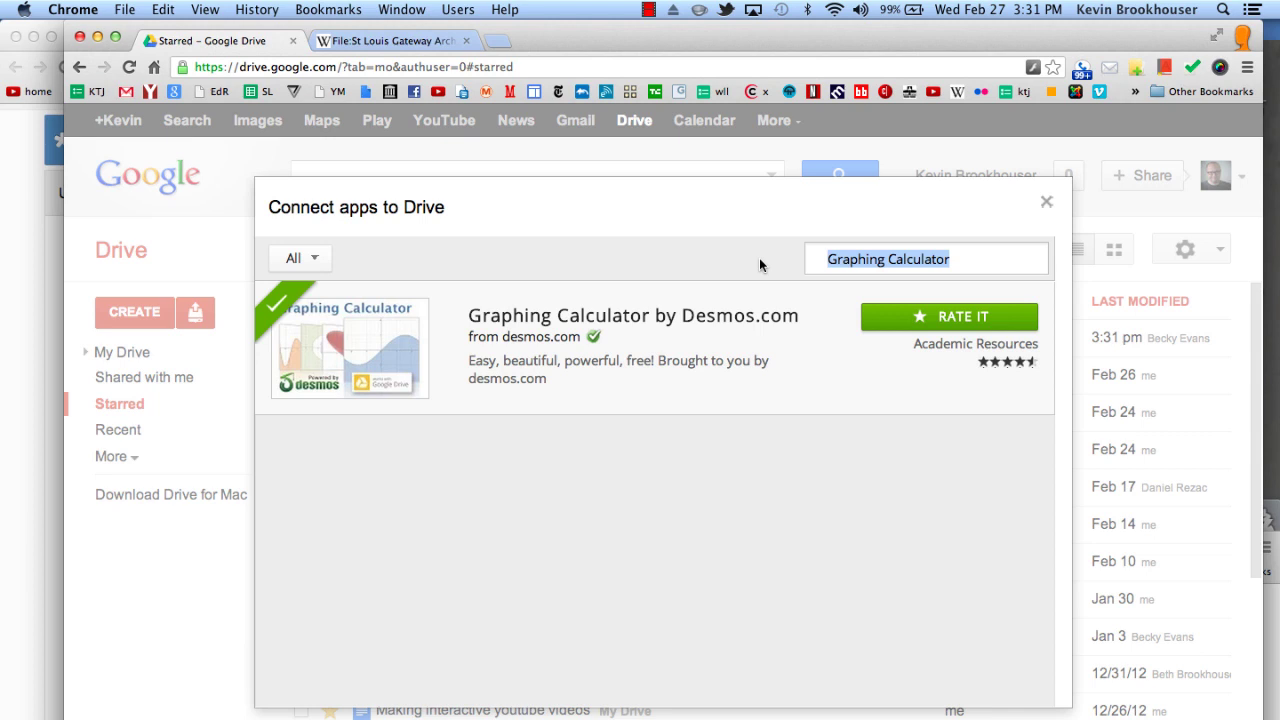
{"action": "type", "text": "Pixlr"}
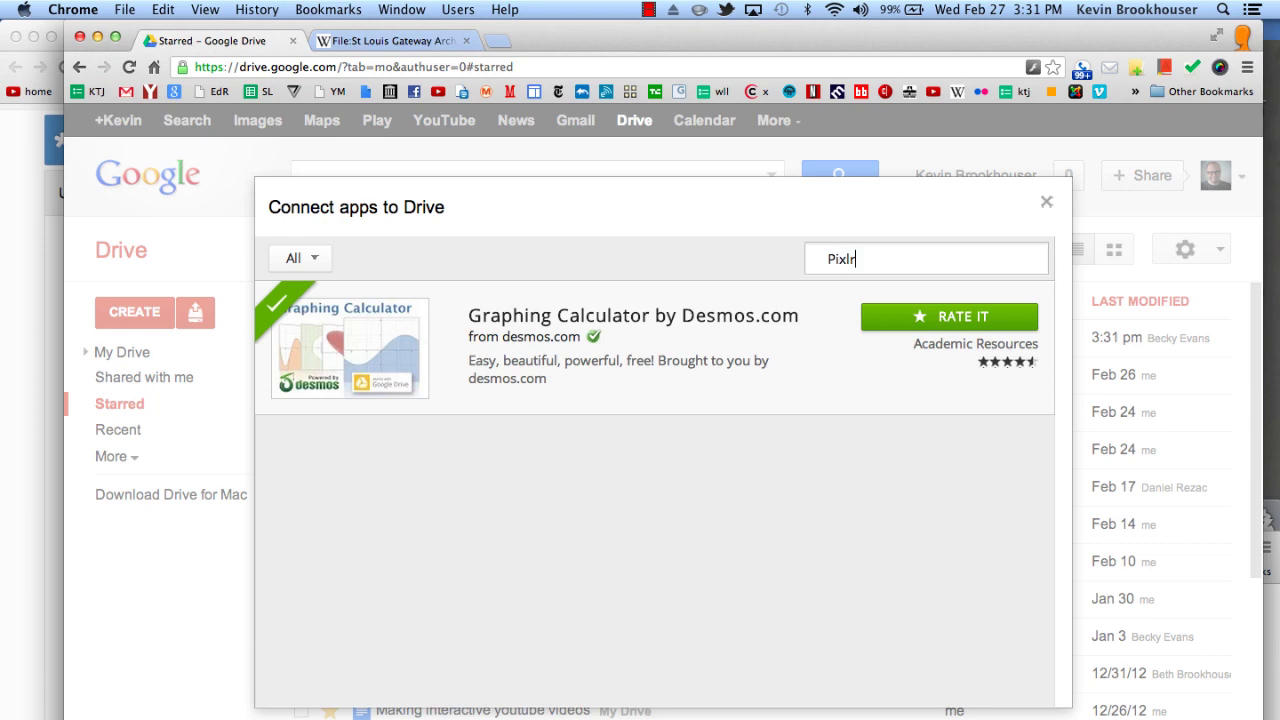
{"action": "key", "text": "Return"}
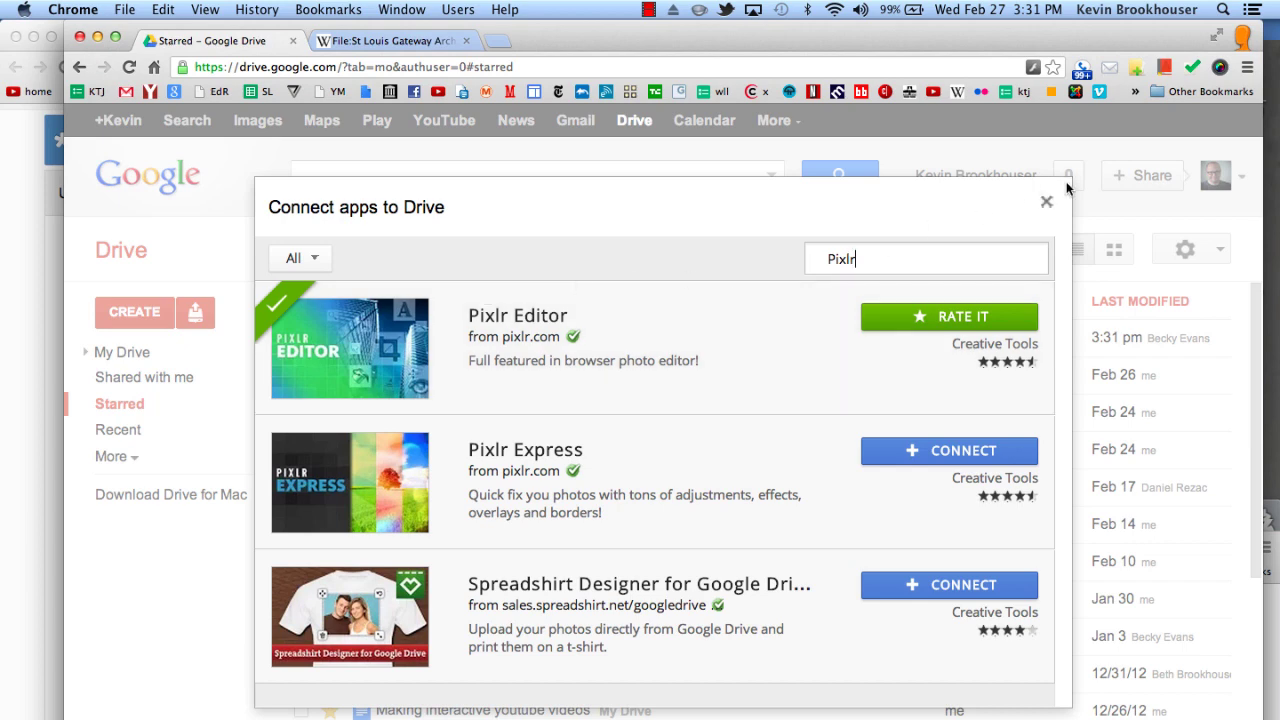
Close the app catalogue and start a new Pixlr Editor file from Drive's create list.
{"action": "left_click", "coordinate": [1046, 202]}
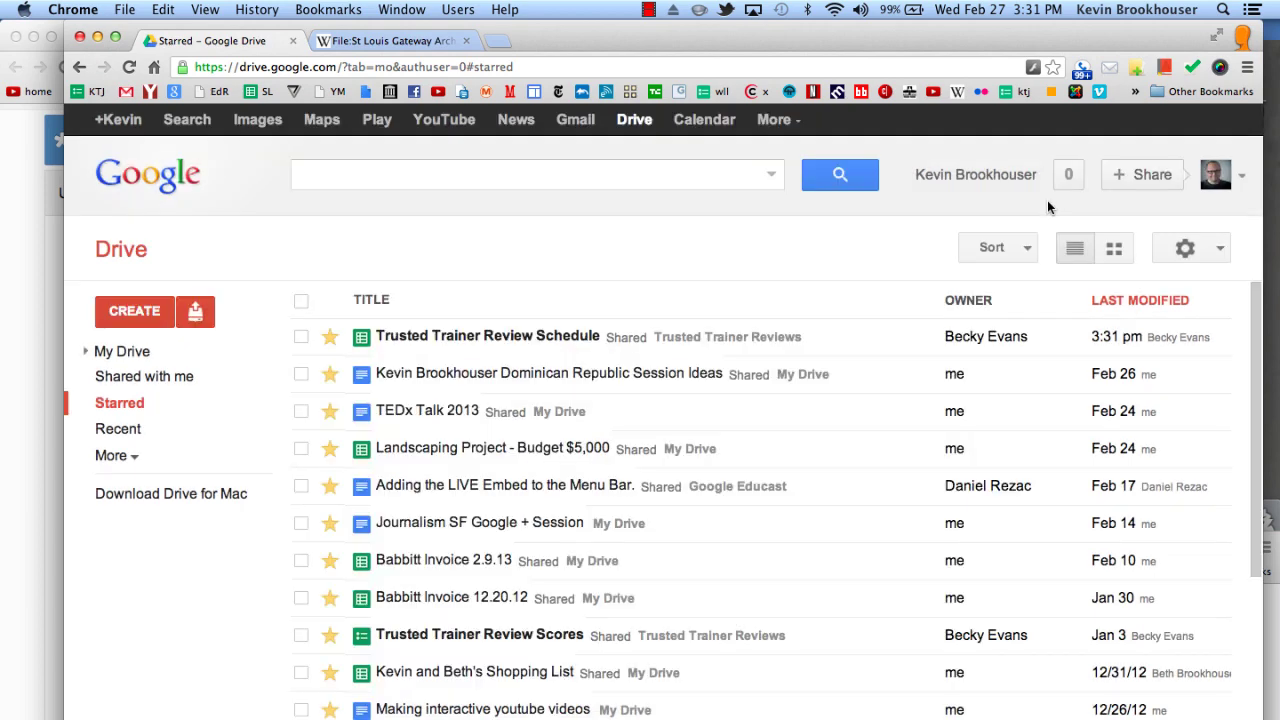
{"action": "left_click", "coordinate": [146, 314]}
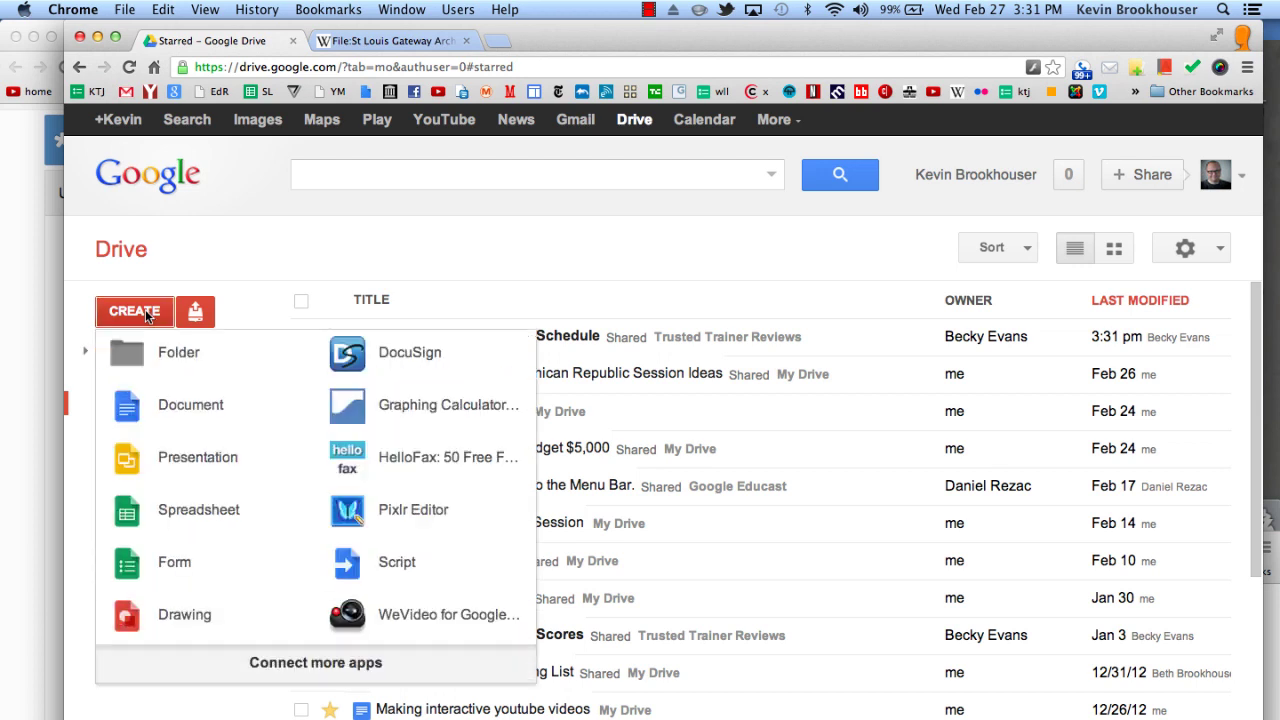
{"action": "left_click", "coordinate": [350, 513]}
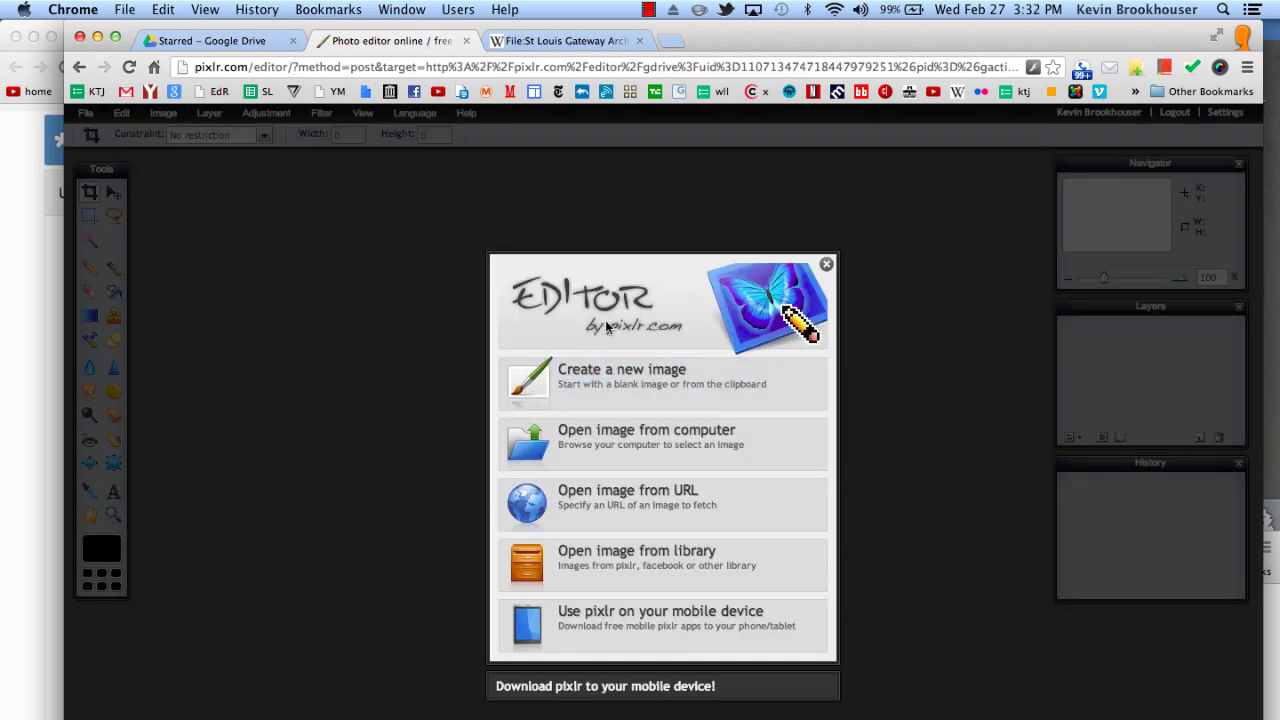
Create a blank 800×600 image in Pixlr, then go to the Wikipedia Gateway Arch page.
{"action": "left_click", "coordinate": [575, 380]}
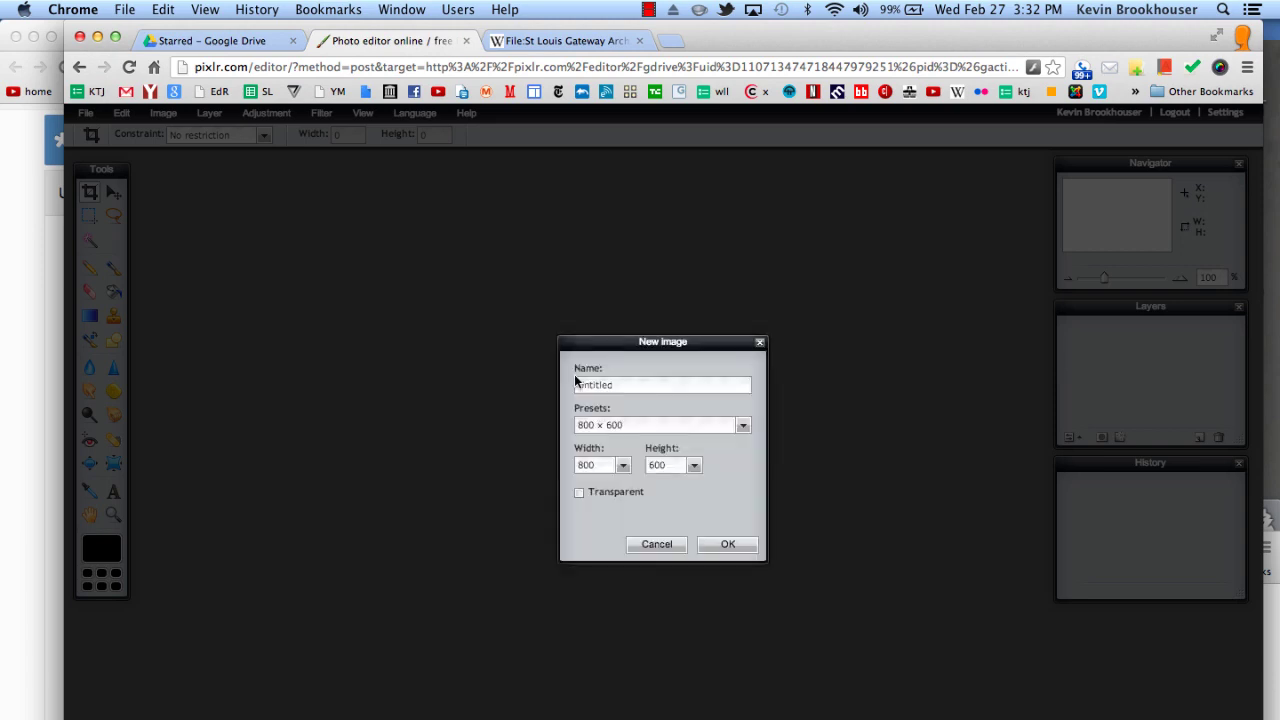
{"action": "left_click", "coordinate": [726, 545]}
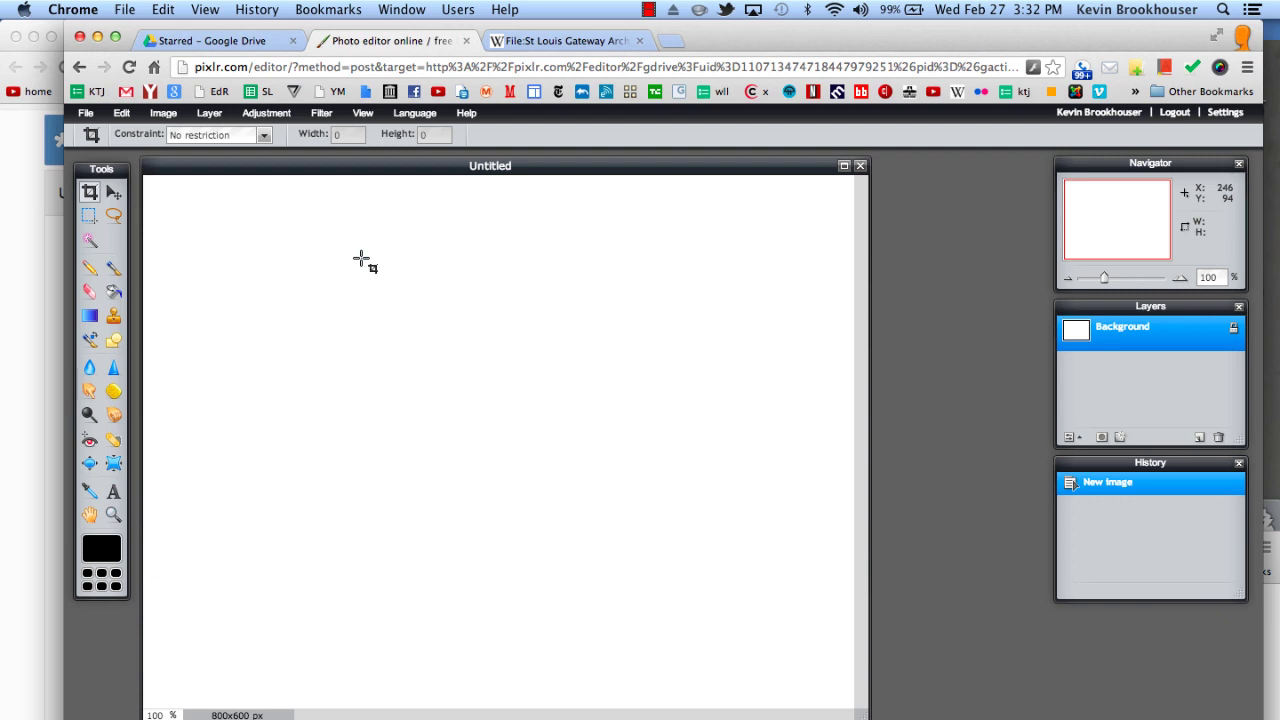
{"action": "left_click", "coordinate": [560, 41]}
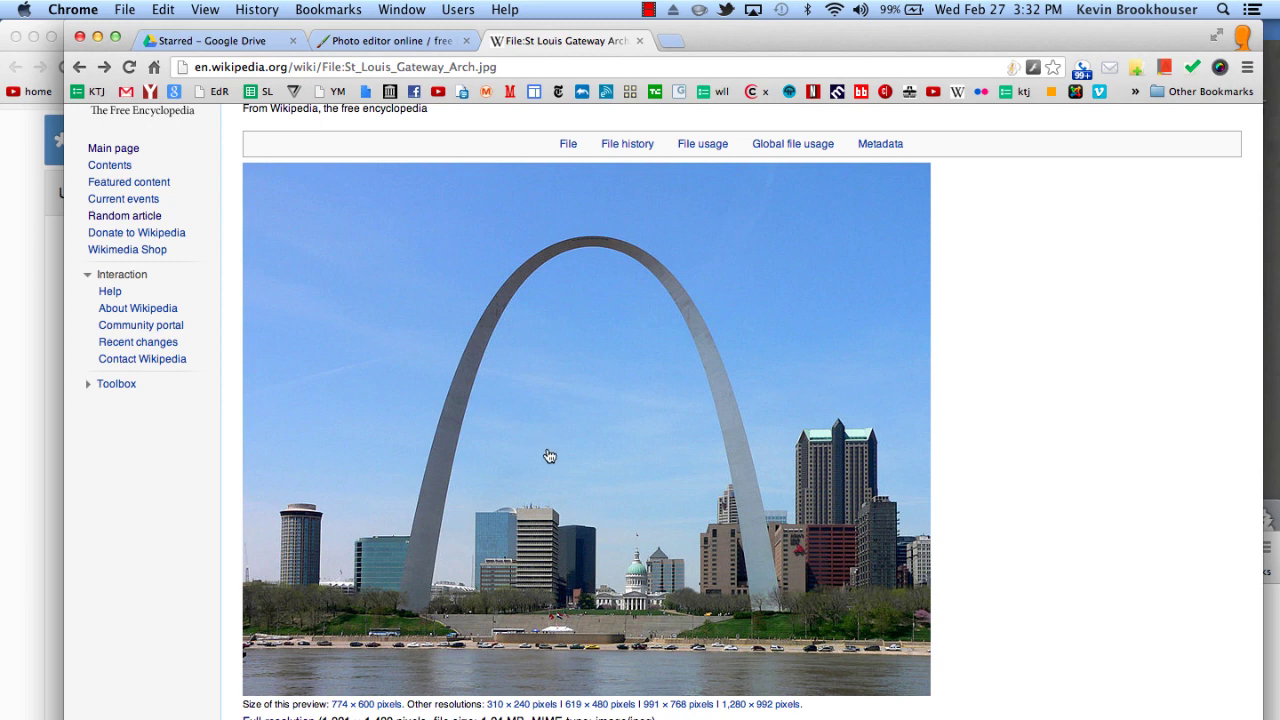
Scroll the Gateway Arch file page and copy the arch photo's link address.
{"action": "scroll", "coordinate": [550, 490], "scroll_direction": "down", "scroll_amount": 3}
{"action": "scroll", "coordinate": [551, 502], "scroll_direction": "down", "scroll_amount": 2}
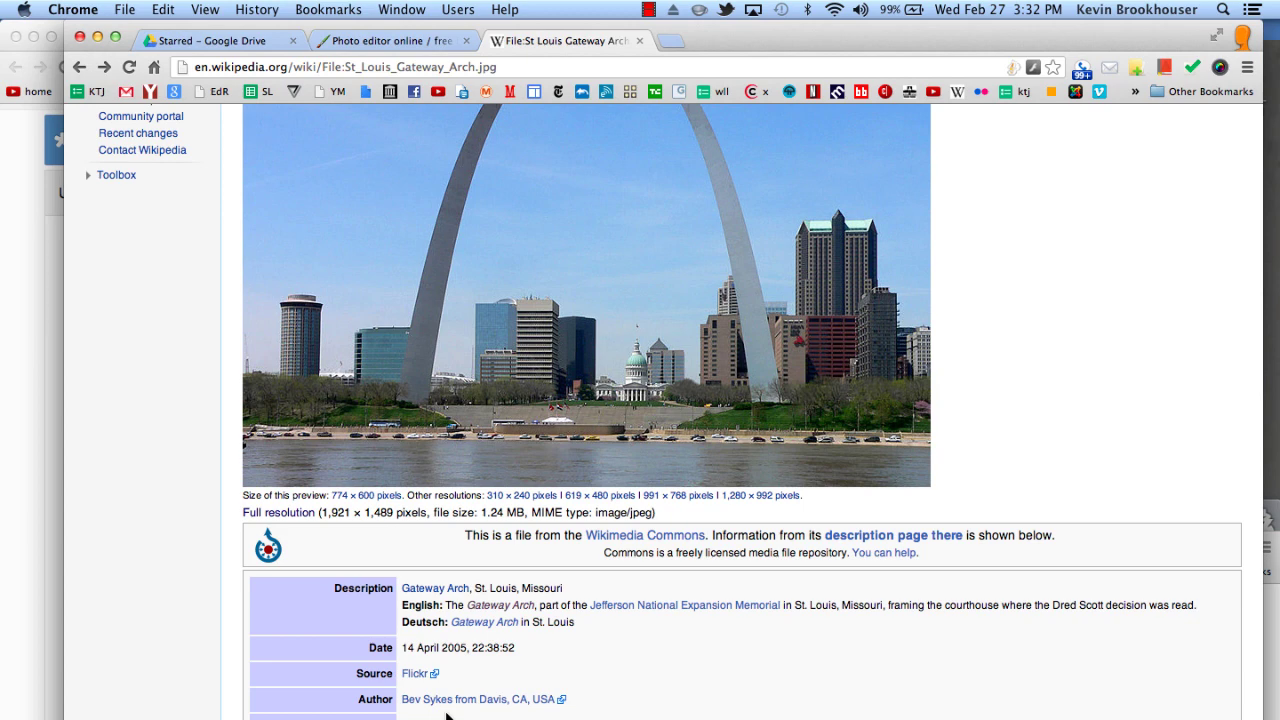
{"action": "scroll", "coordinate": [565, 559], "scroll_direction": "up", "scroll_amount": 5}
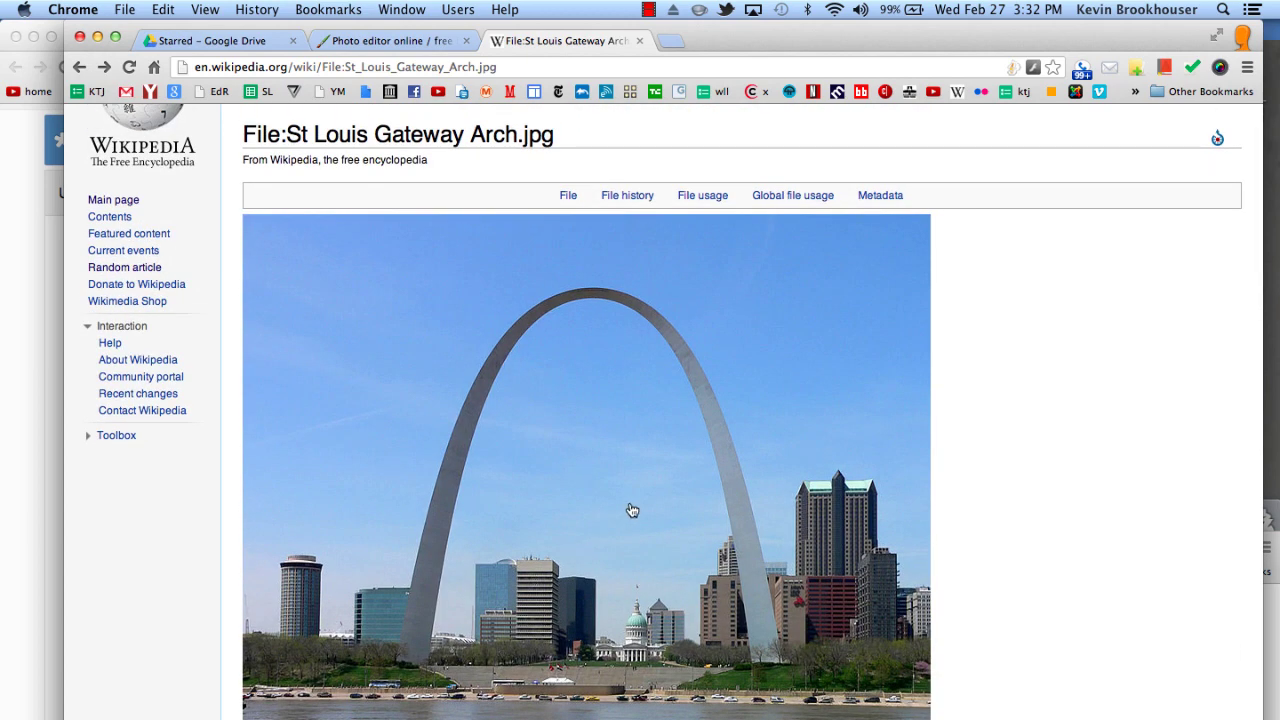
{"action": "right_click", "coordinate": [493, 389]}
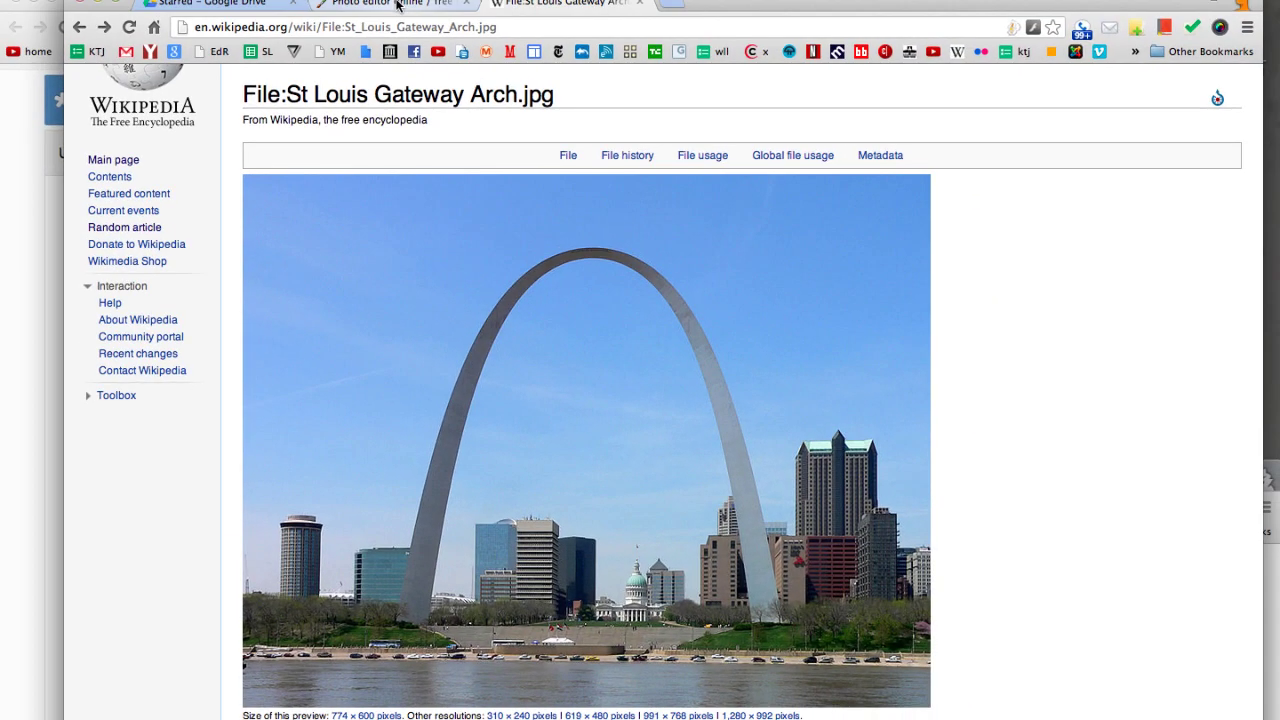
Open the copied Gateway Arch address in Pixlr via File > Open image URL.
{"action": "left_click", "coordinate": [398, 5]}
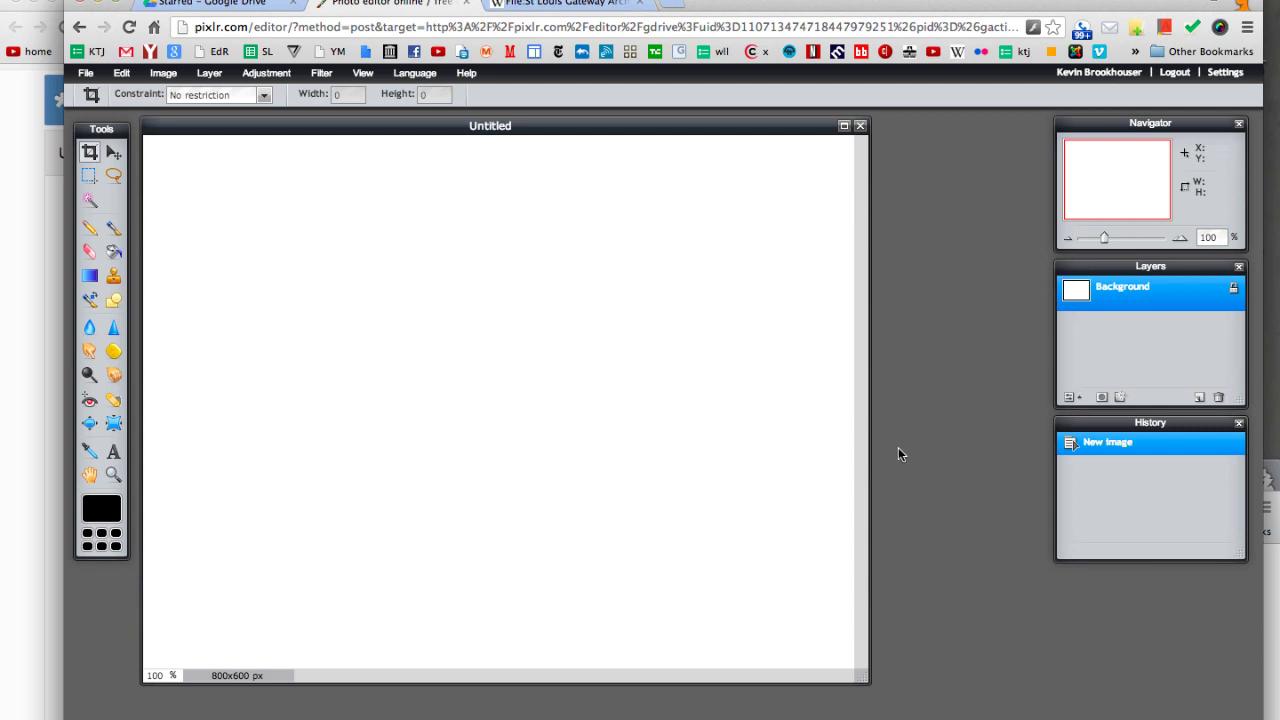
{"action": "left_click", "coordinate": [88, 74]}
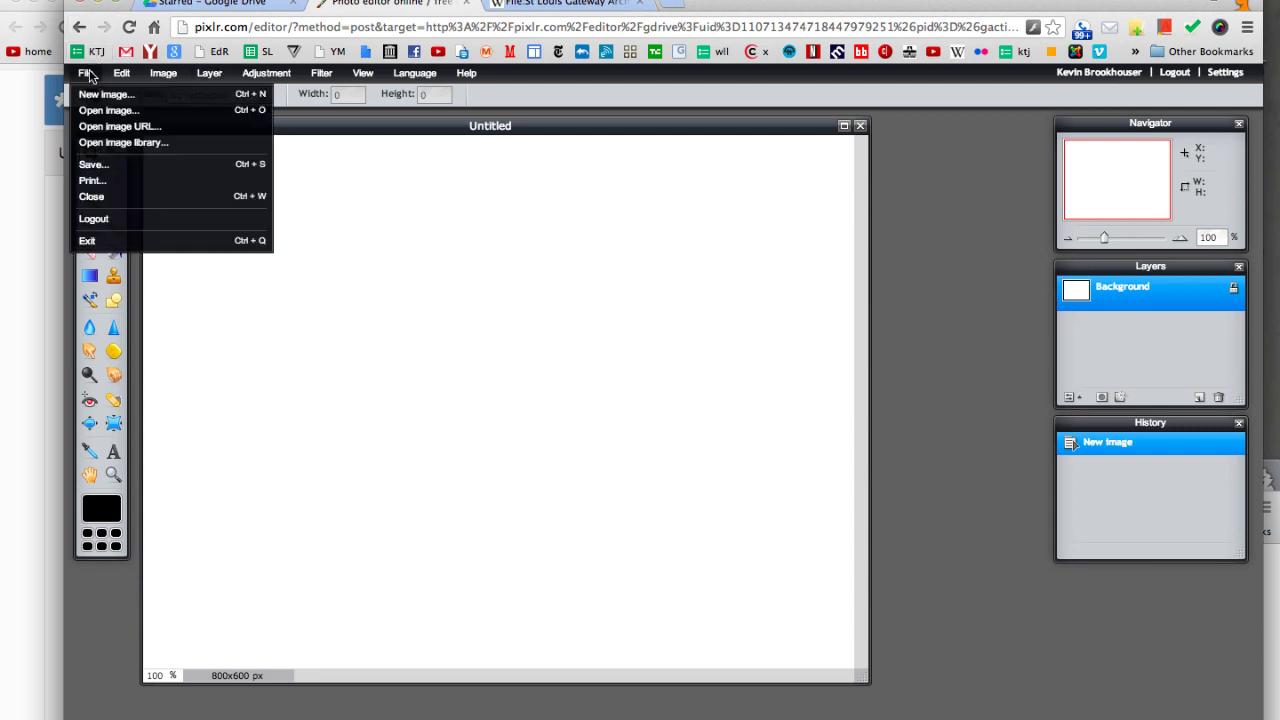
{"action": "left_click", "coordinate": [105, 127]}
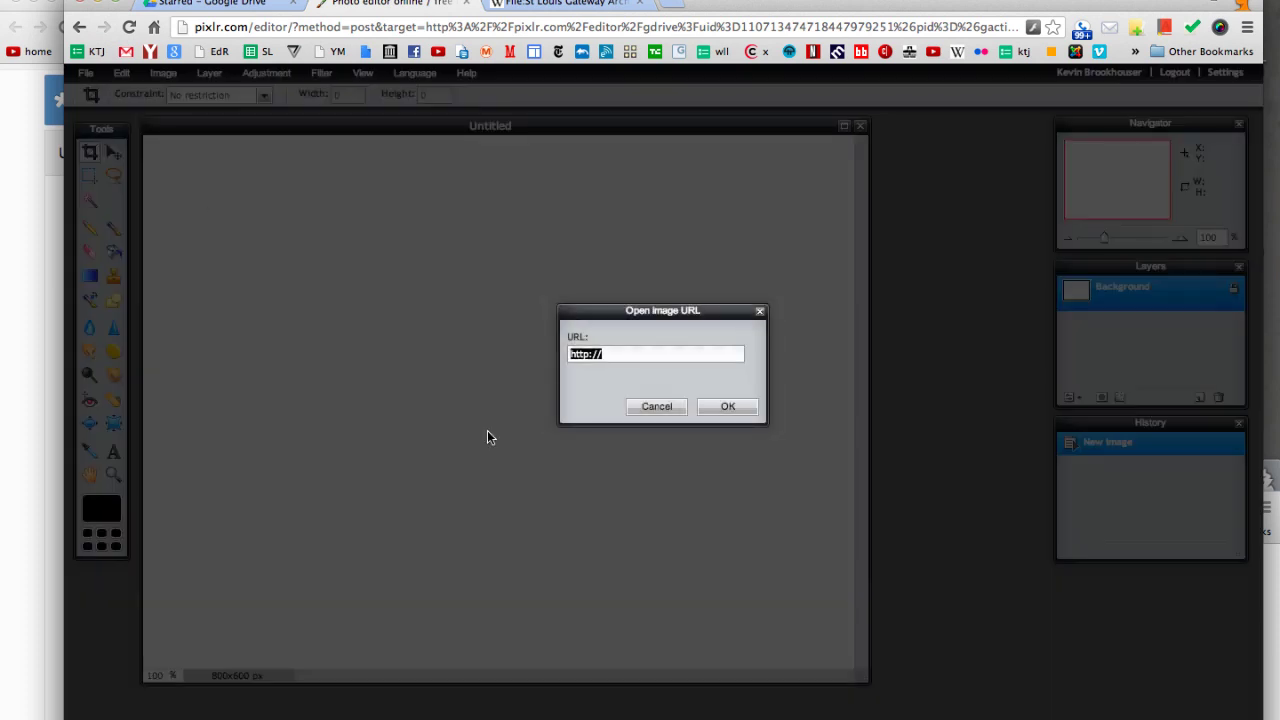
{"action": "key", "text": "super+v"}
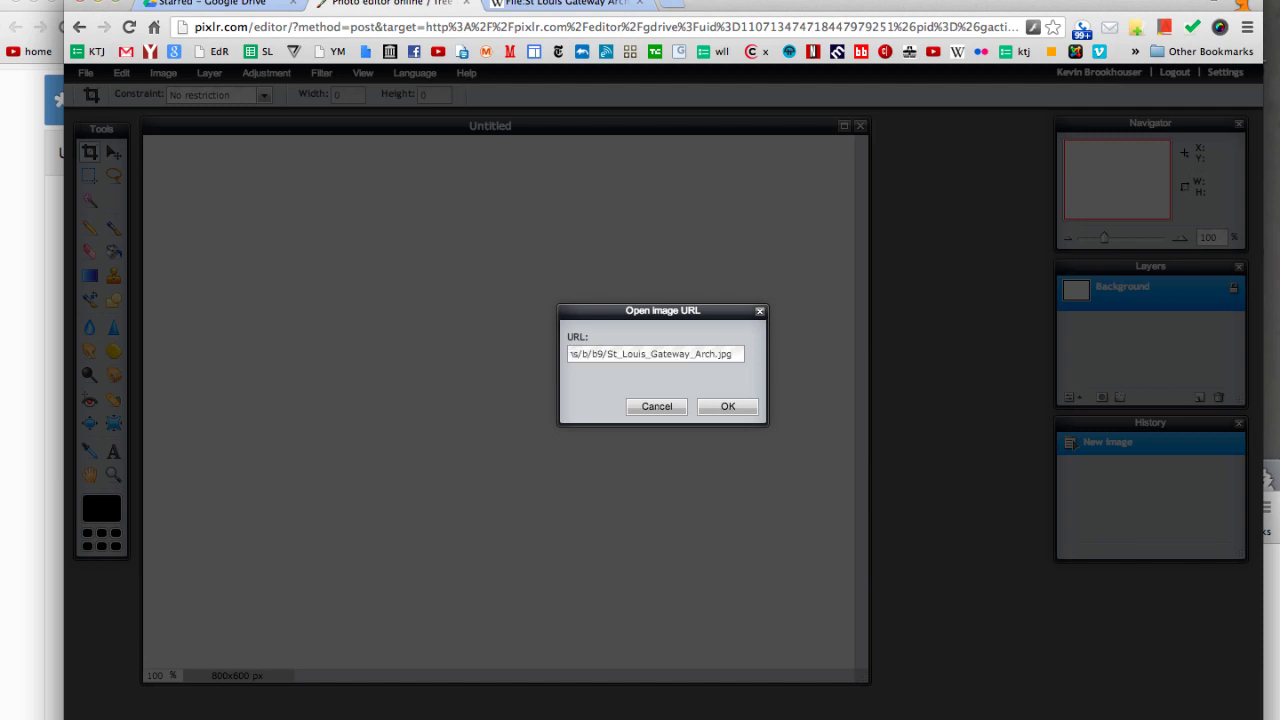
{"action": "left_click", "coordinate": [728, 407]}
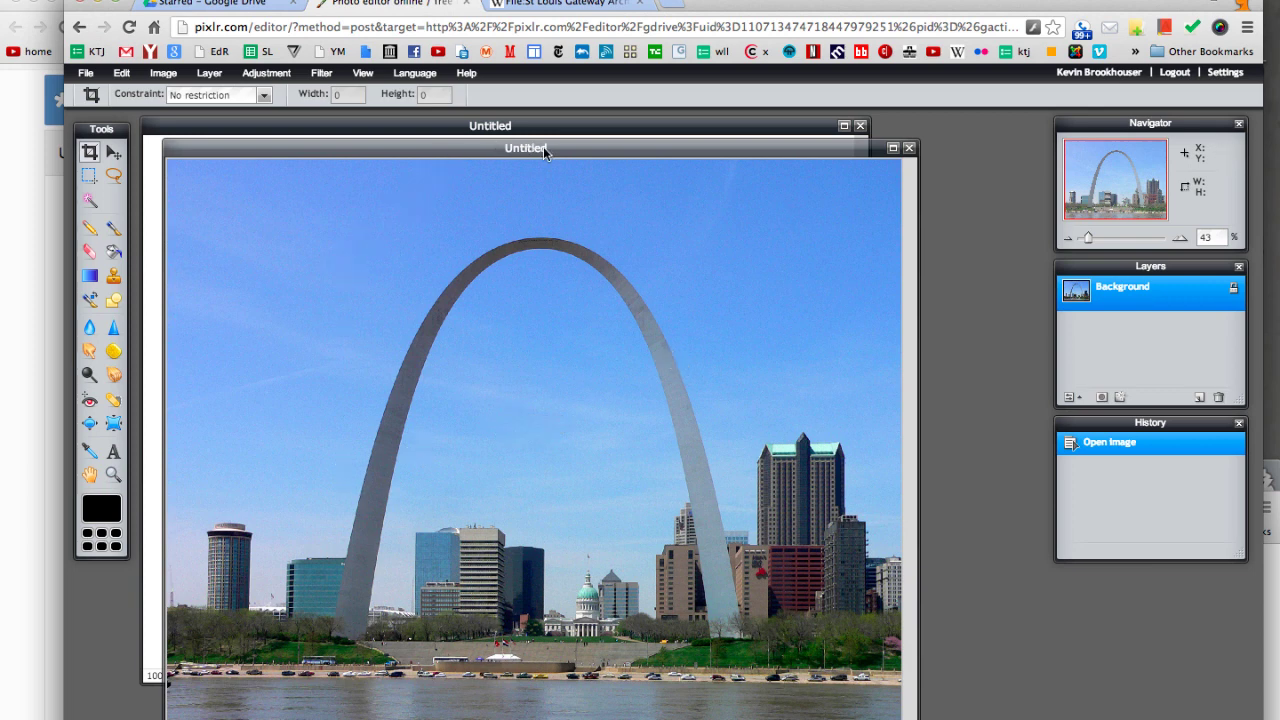
{"action": "left_click_drag", "start_coordinate": [543, 146], "coordinate": [542, 128]}
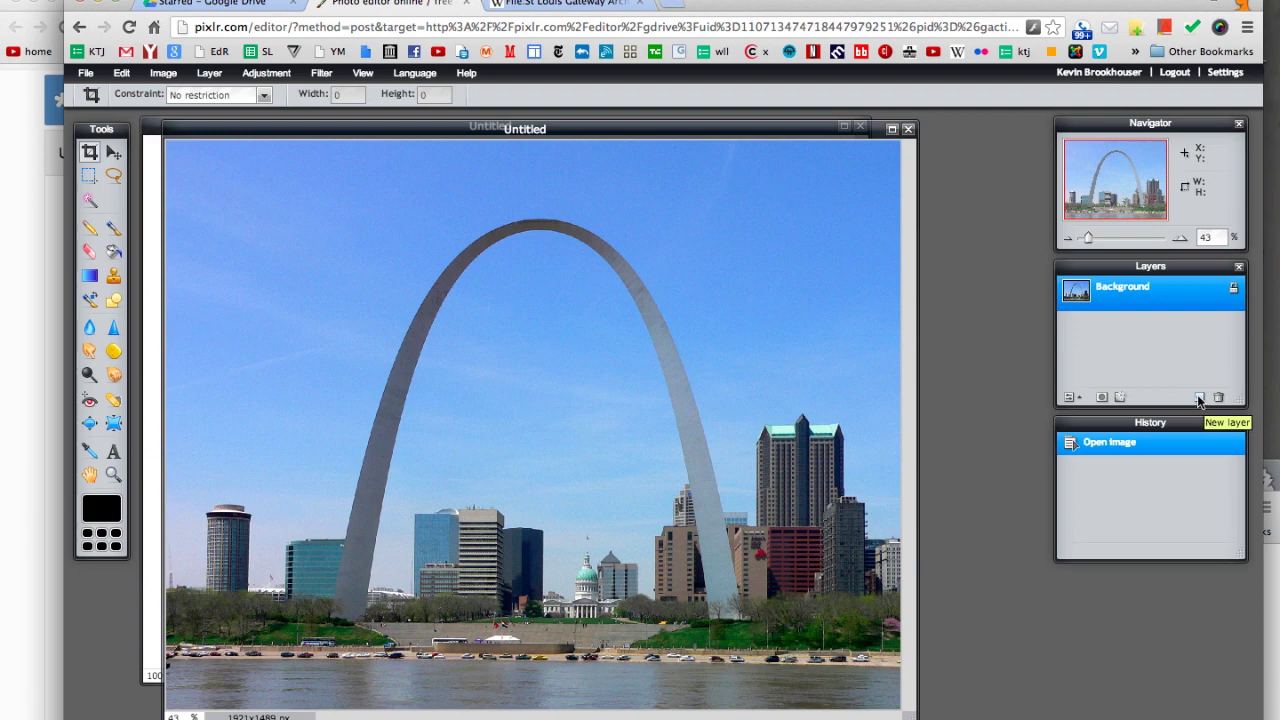
From Google Drive's create list, start a new Desmos Graphing Calculator file.
{"action": "left_click", "coordinate": [178, 5]}
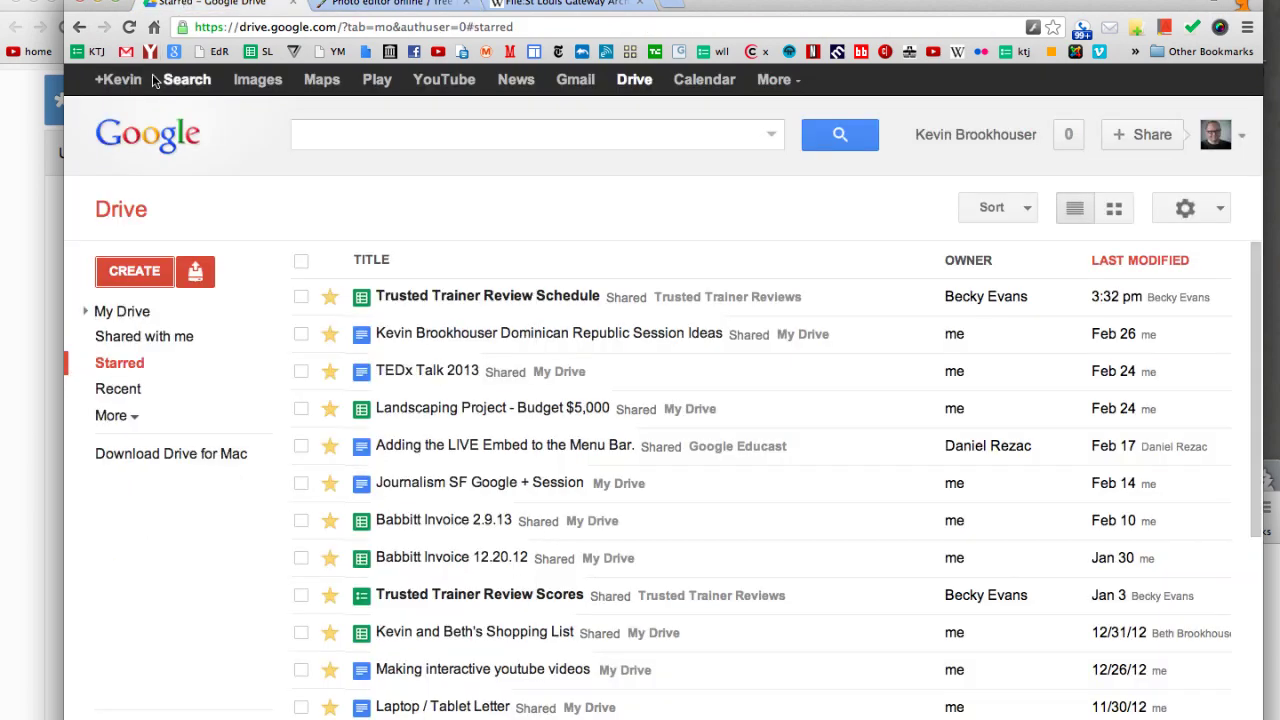
{"action": "left_click", "coordinate": [131, 272]}
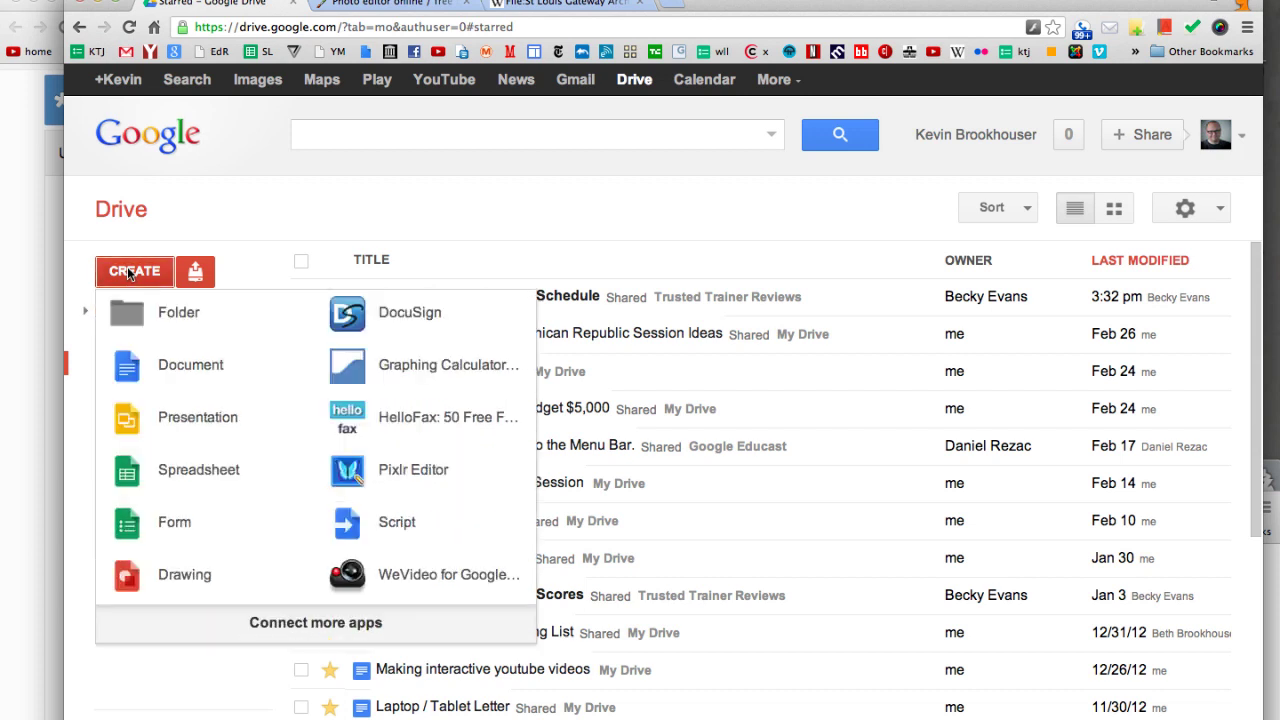
{"action": "left_click", "coordinate": [400, 372]}
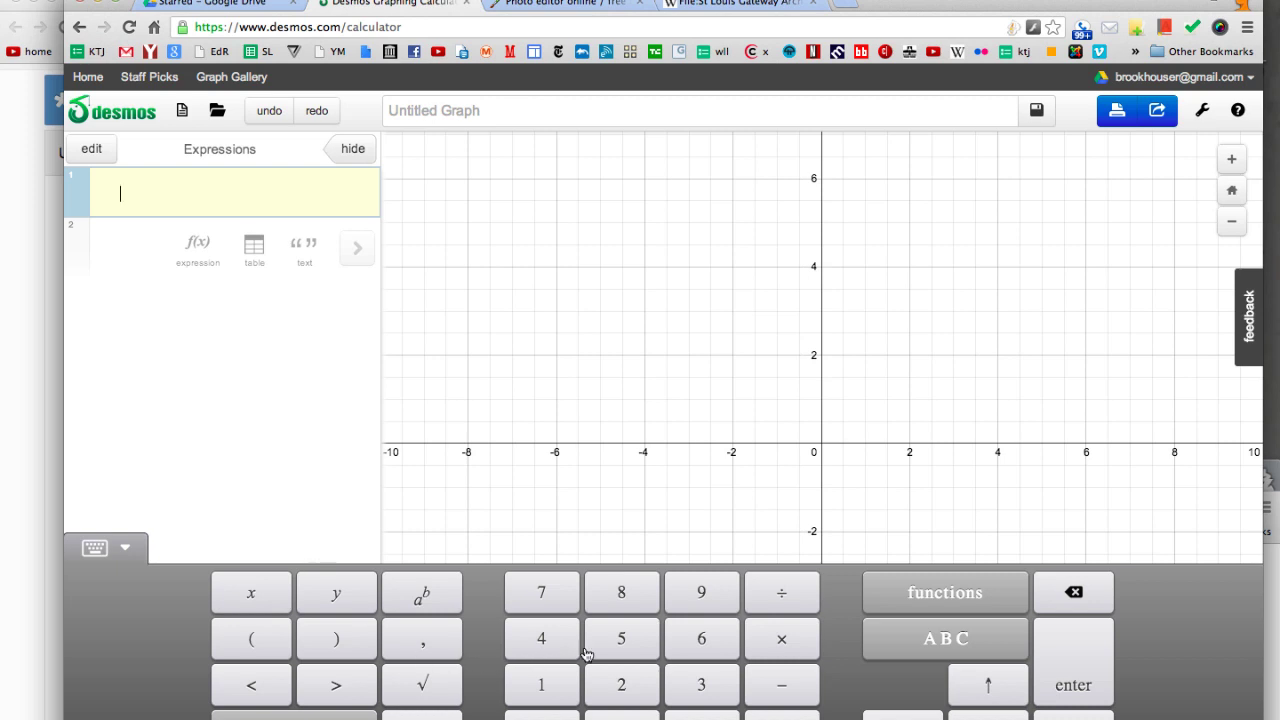
Paste the equation y=-.00635x^2+4x into the first Desmos expression.
{"action": "key", "text": "super+Tab"}
{"action": "key", "text": "super+Tab"}
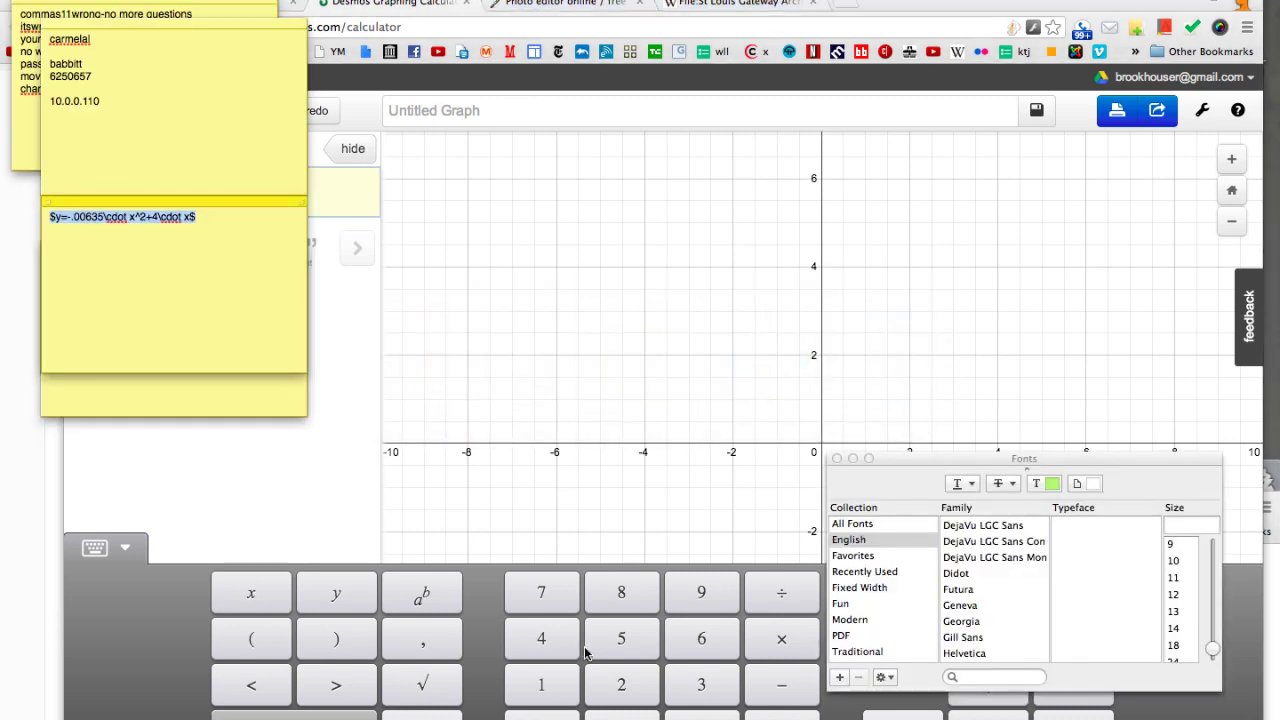
{"action": "left_click", "coordinate": [280, 525]}
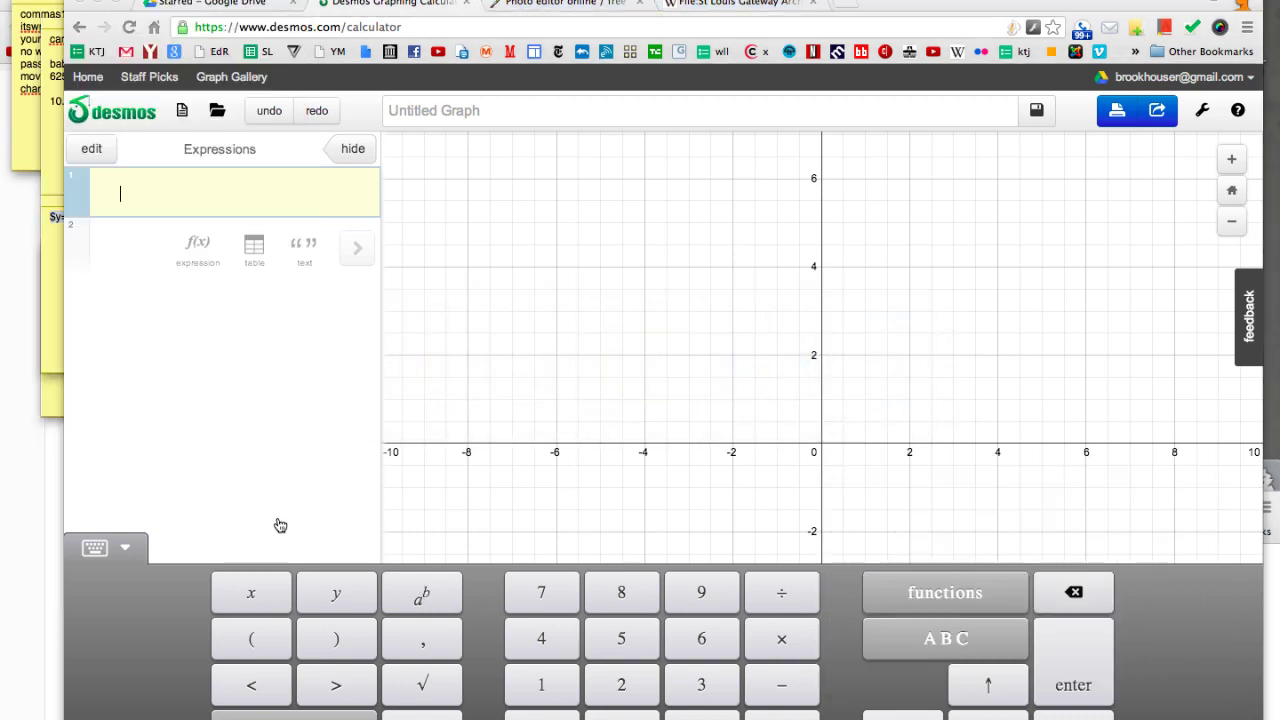
{"action": "left_click", "coordinate": [213, 186]}
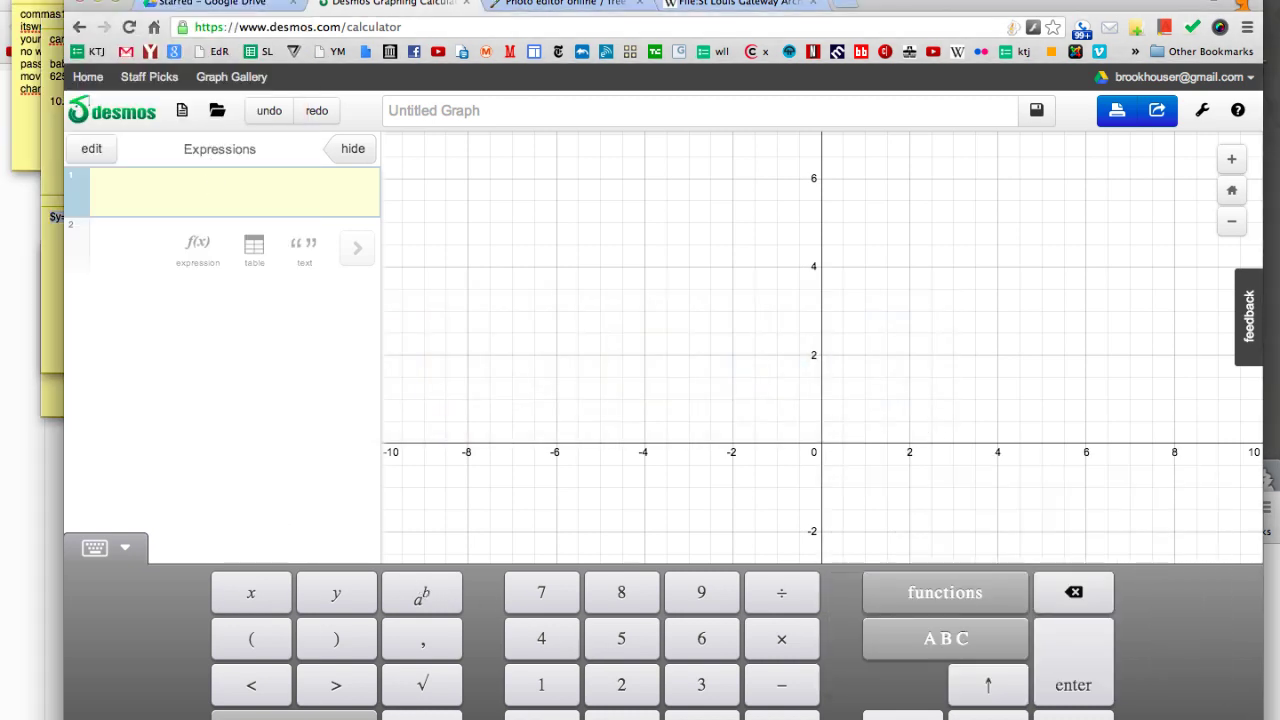
{"action": "type", "text": "y=-.00635x^2+4x"}
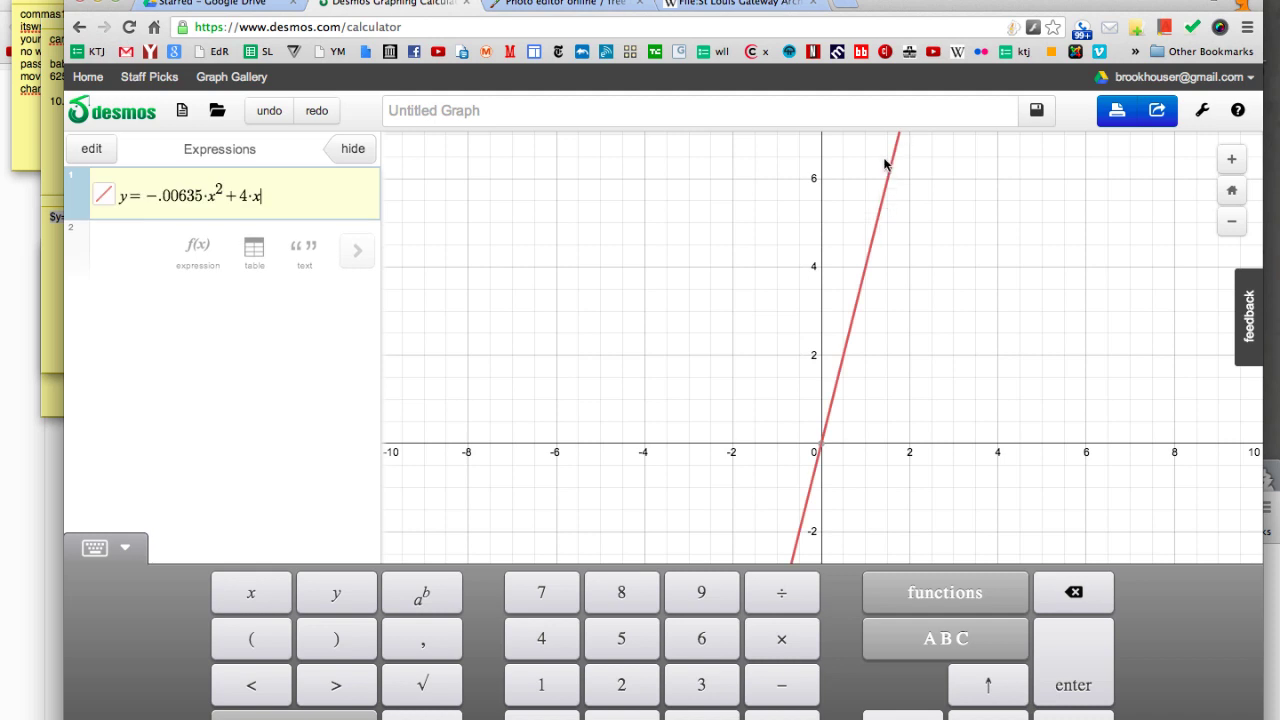
Zoom out and pan until the whole parabola, peaking near 630, fits in view.
{"action": "left_click", "coordinate": [1233, 224]}
{"action": "left_click", "coordinate": [1233, 226]}
{"action": "left_click", "coordinate": [1233, 226]}
{"action": "left_click", "coordinate": [1233, 226]}
{"action": "left_click", "coordinate": [1234, 227]}
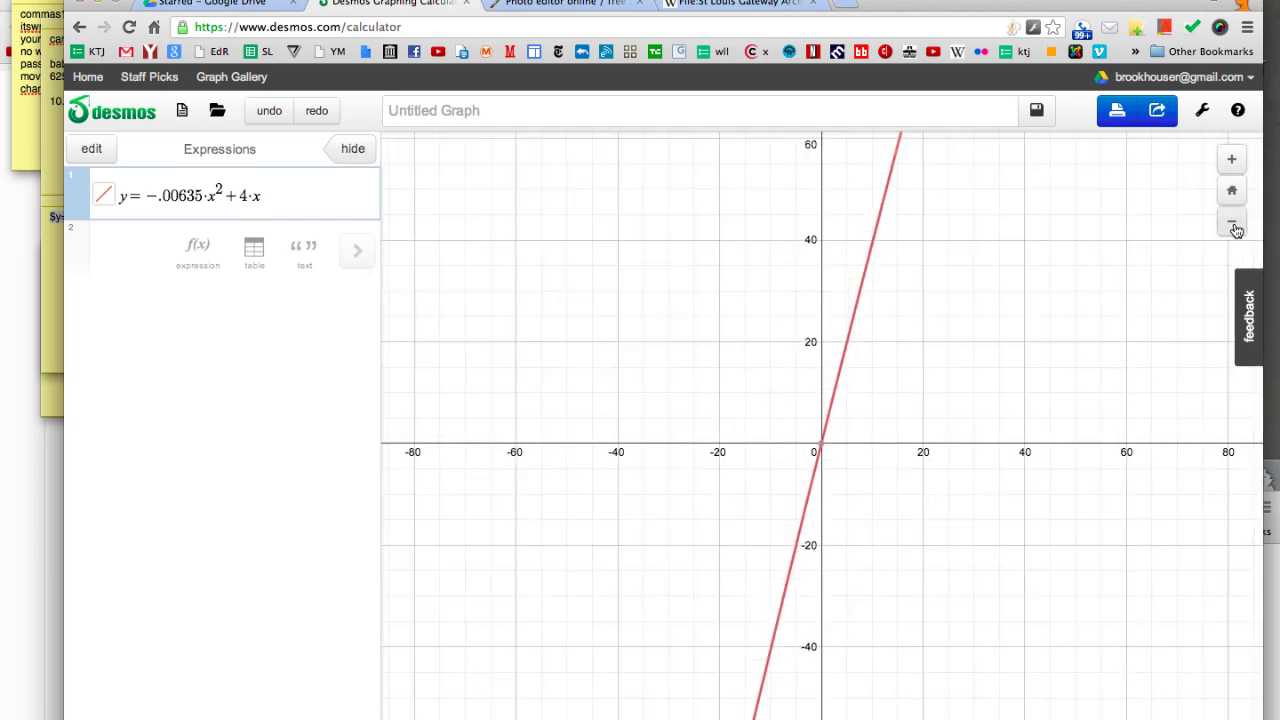
{"action": "left_click", "coordinate": [1235, 229]}
{"action": "left_click", "coordinate": [1234, 226]}
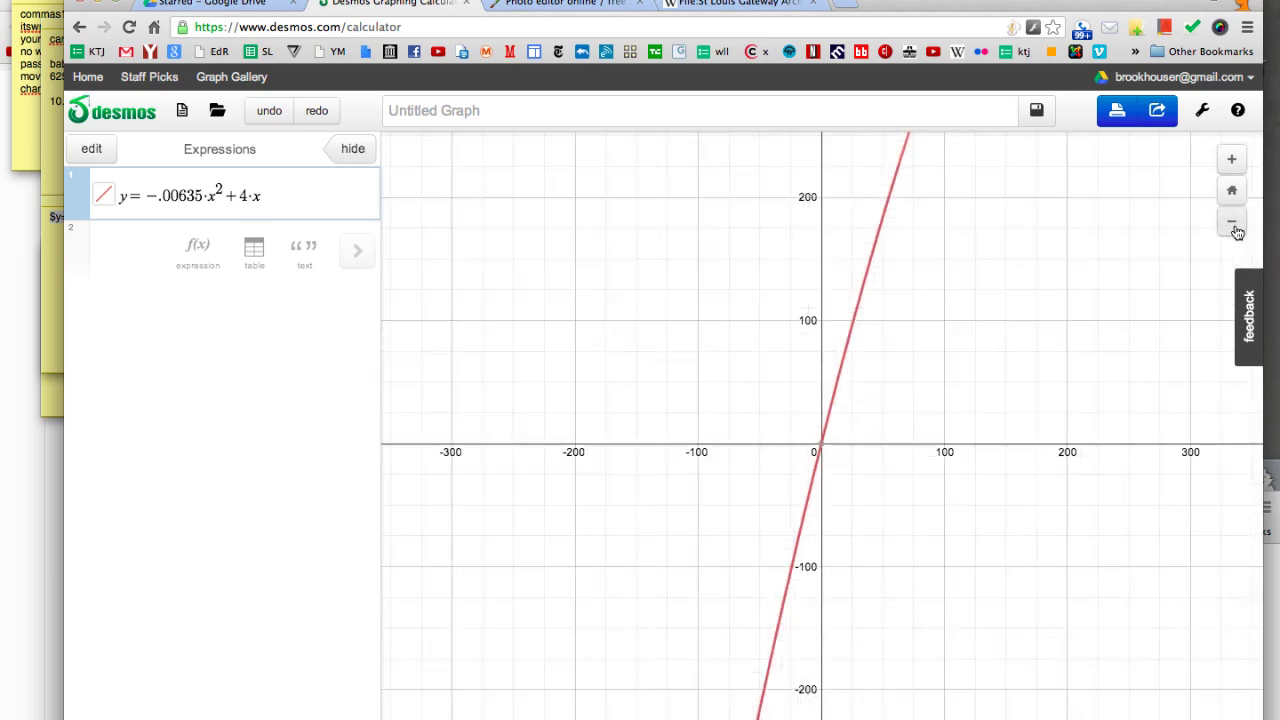
{"action": "left_click", "coordinate": [1234, 226]}
{"action": "left_click", "coordinate": [1234, 226]}
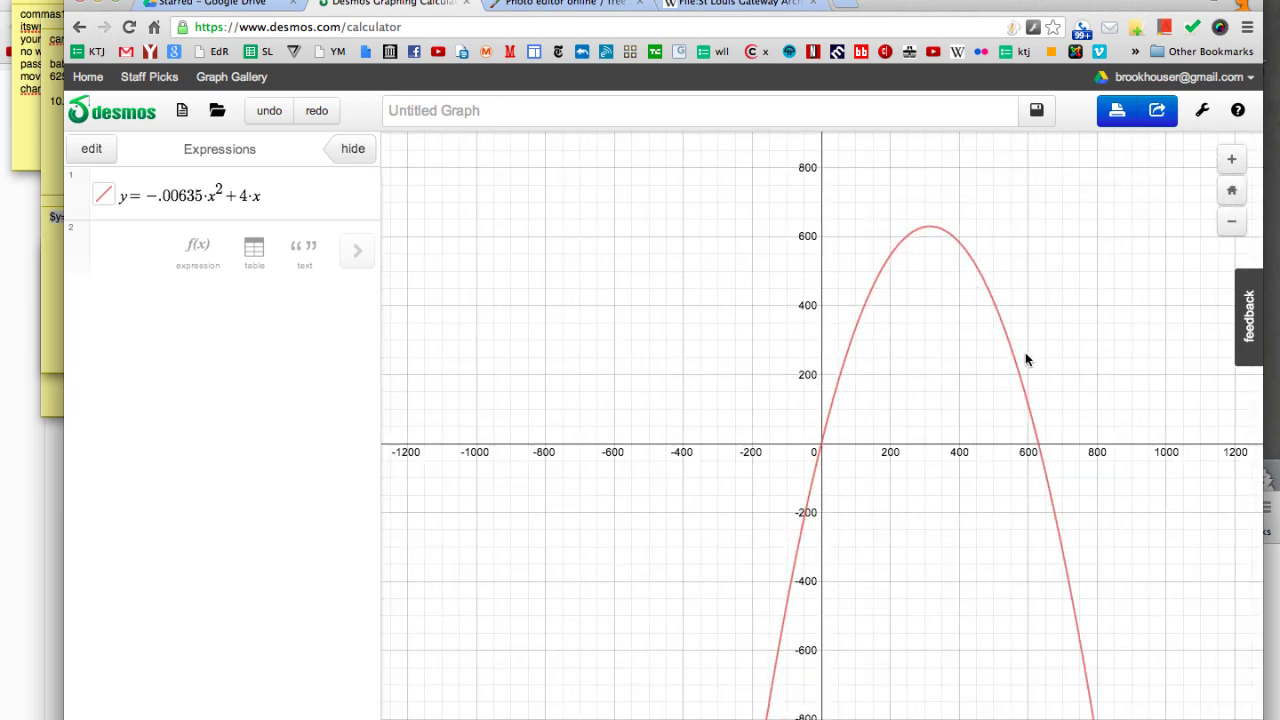
{"action": "left_click_drag", "start_coordinate": [1028, 354], "coordinate": [877, 435]}
{"action": "left_click", "coordinate": [1232, 159]}
{"action": "left_click_drag", "start_coordinate": [1088, 266], "coordinate": [1097, 290]}
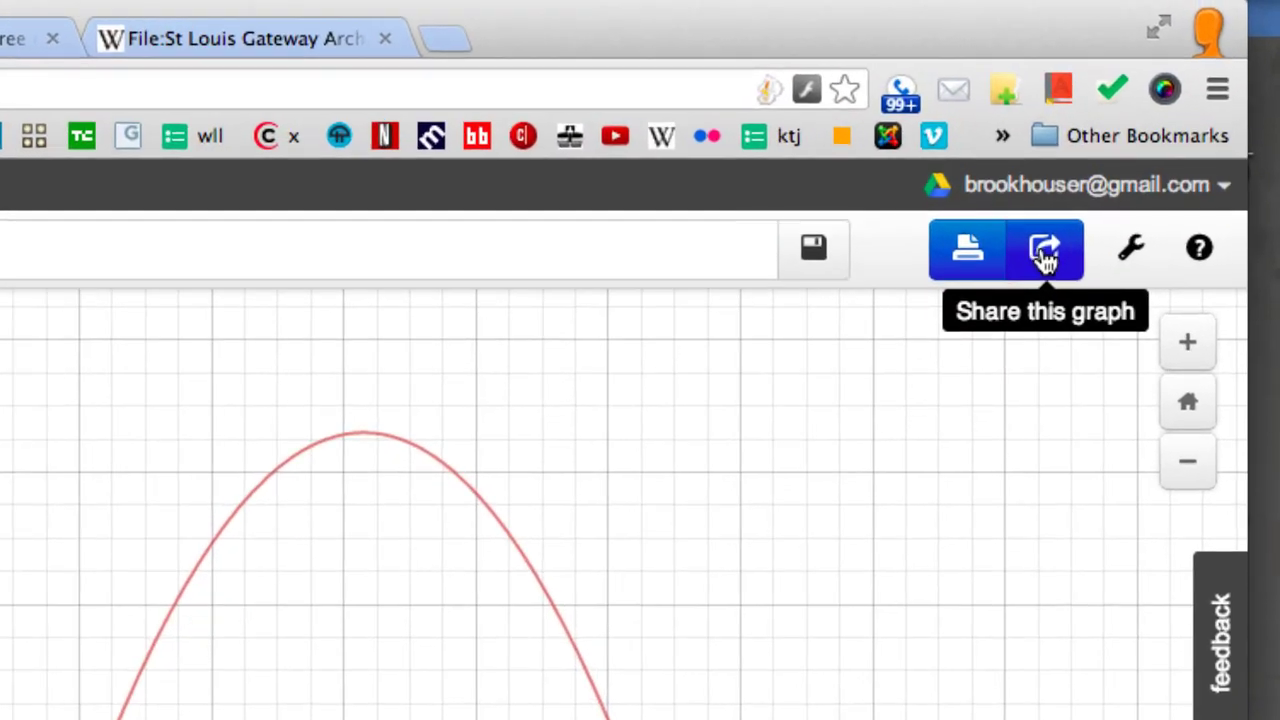
Export the graph as a PNG image via Share and copy its image URL.
{"action": "left_click", "coordinate": [1045, 258]}
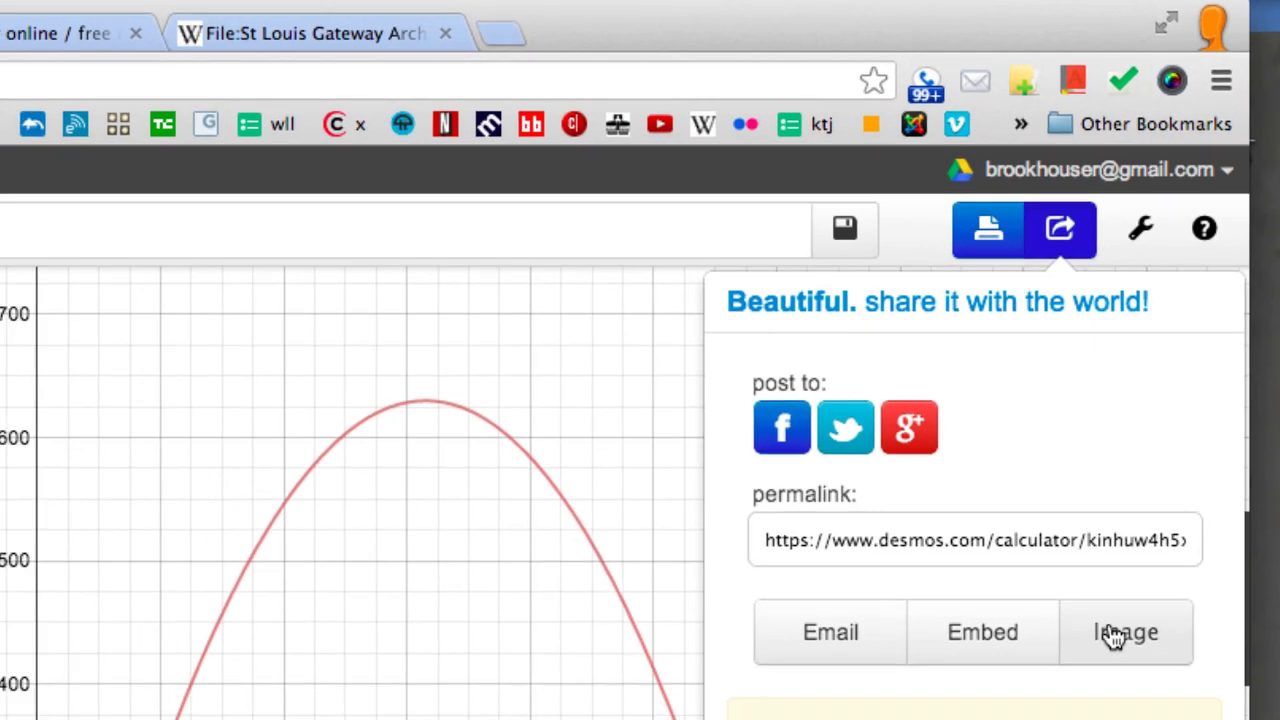
{"action": "left_click", "coordinate": [1100, 675]}
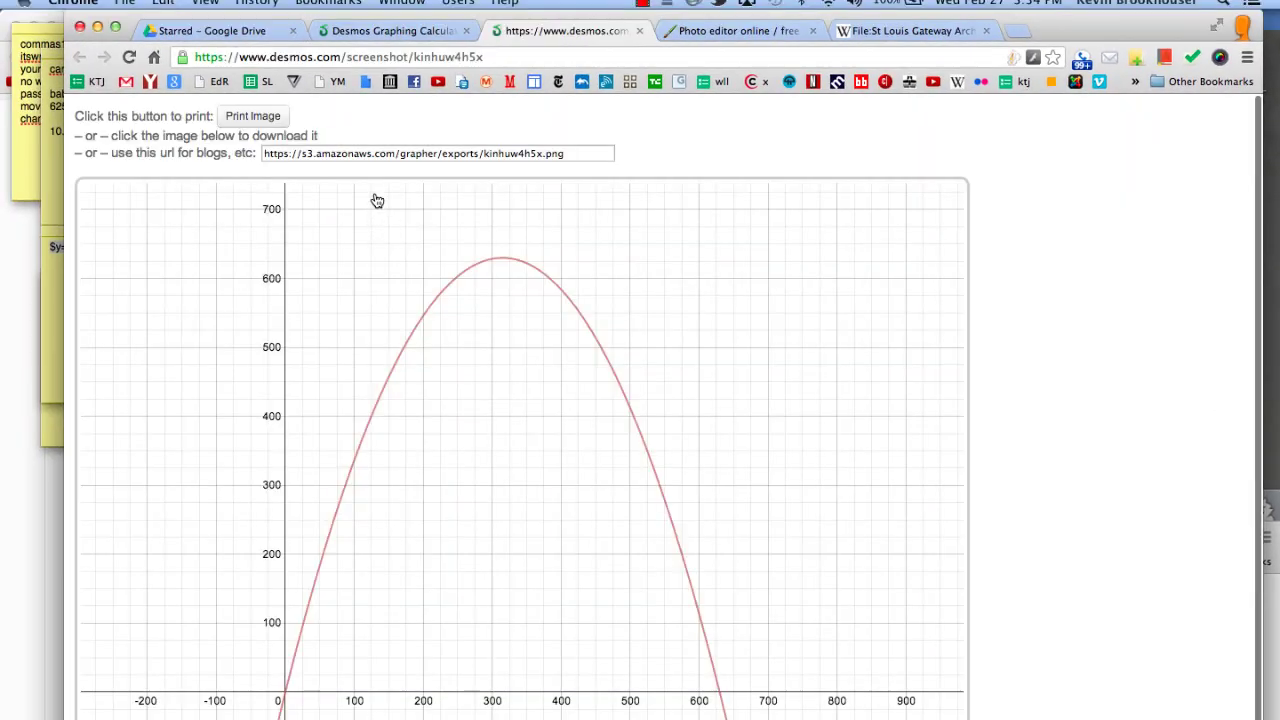
{"action": "left_click", "coordinate": [362, 153]}
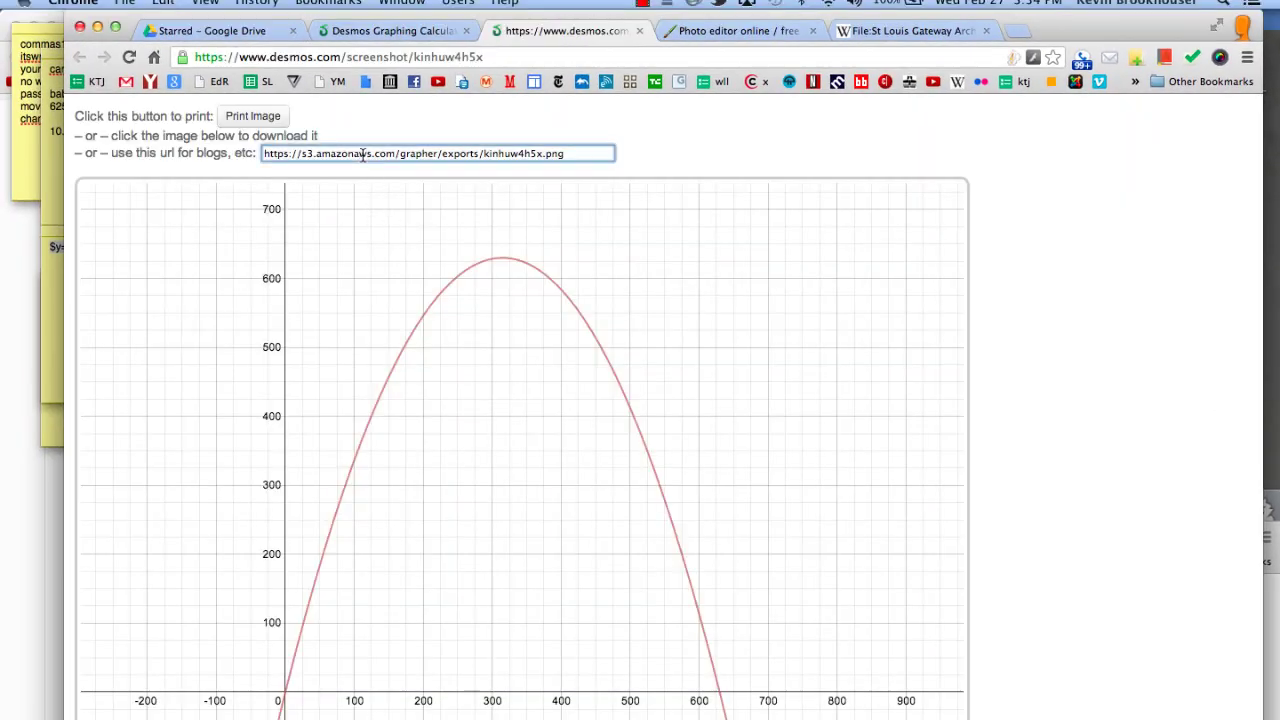
{"action": "triple_click", "coordinate": [362, 153]}
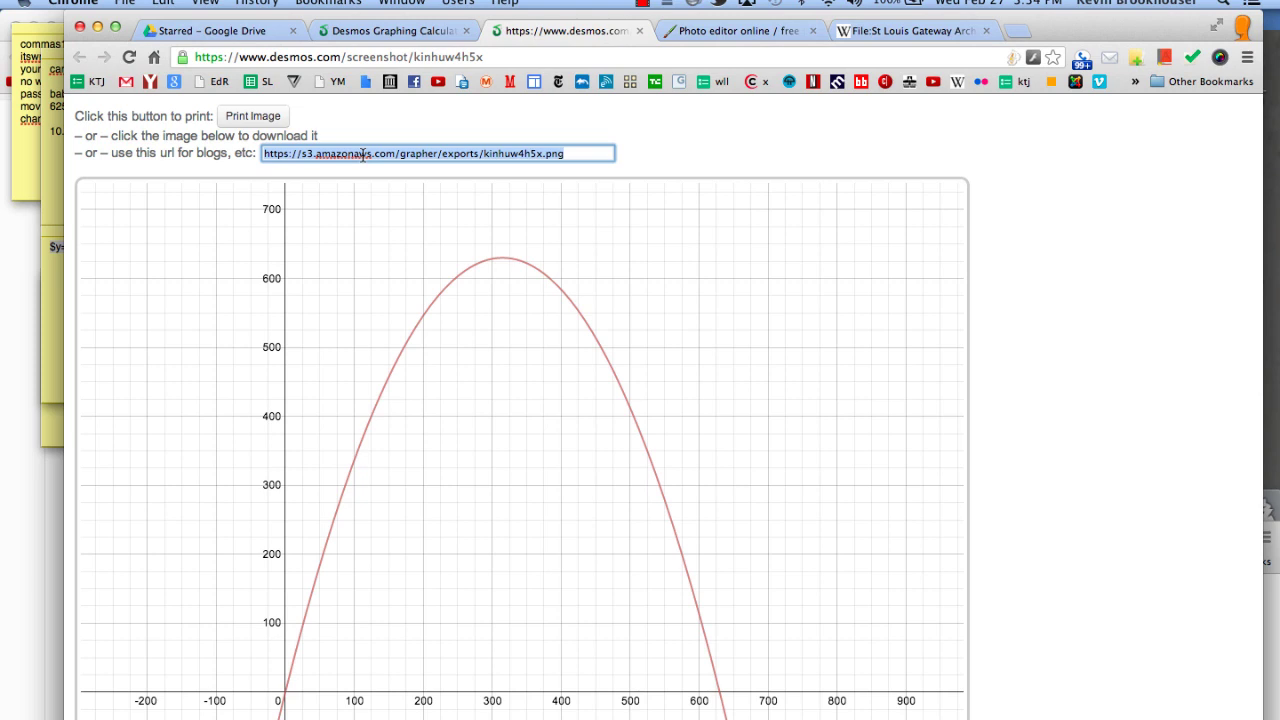
{"action": "key", "text": "super+c"}
Load the copied graph URL as a new layer using Layer > Open image URL as layer.
{"action": "left_click", "coordinate": [735, 38]}
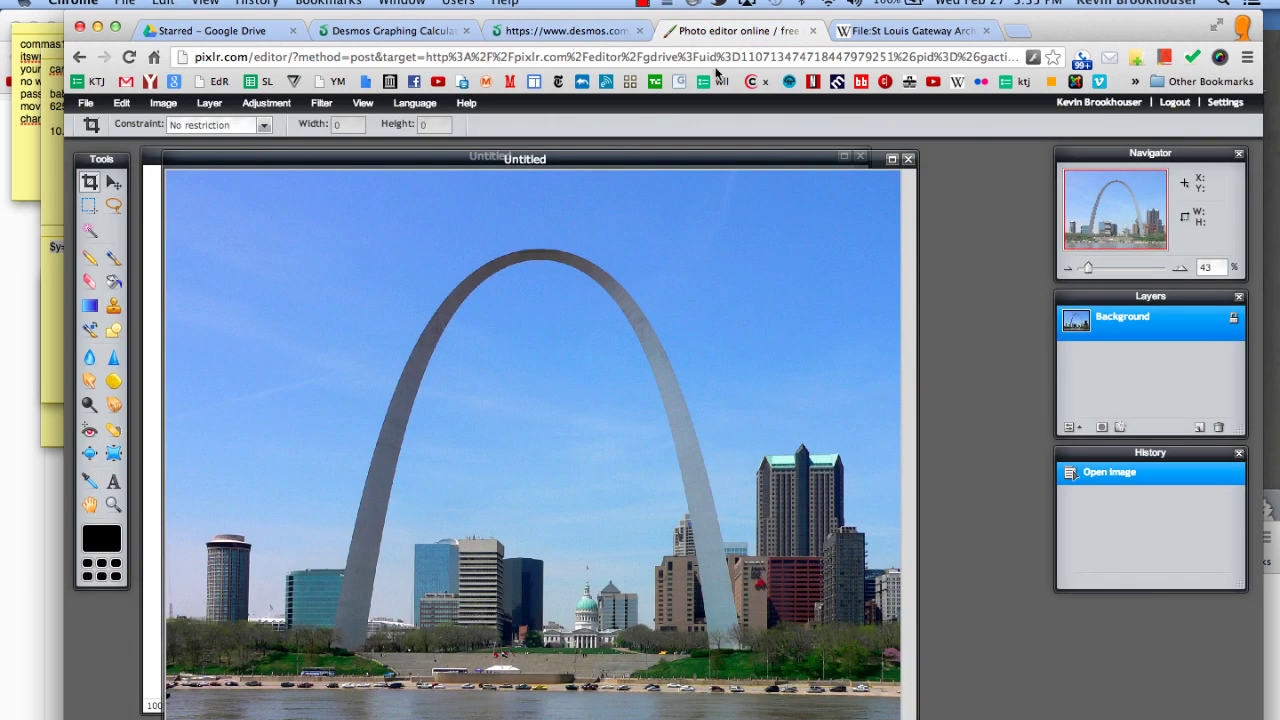
{"action": "key", "text": "super+shift+n"}
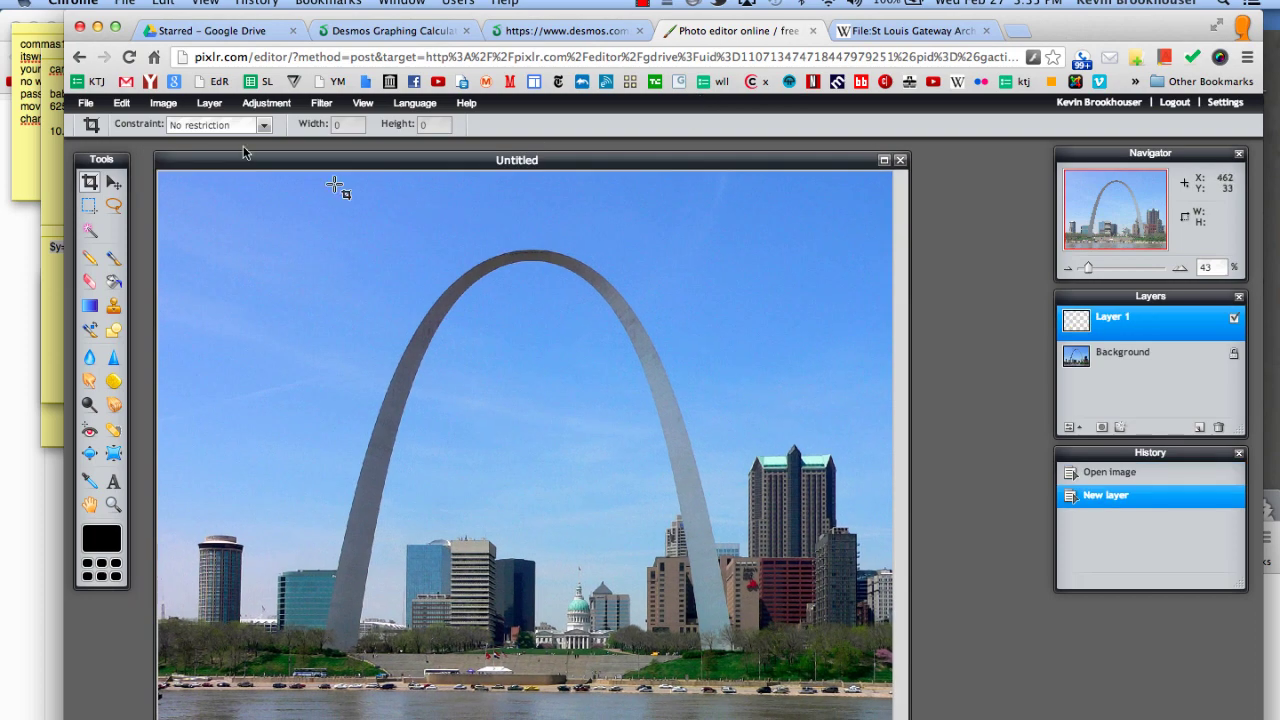
{"action": "left_click", "coordinate": [209, 104]}
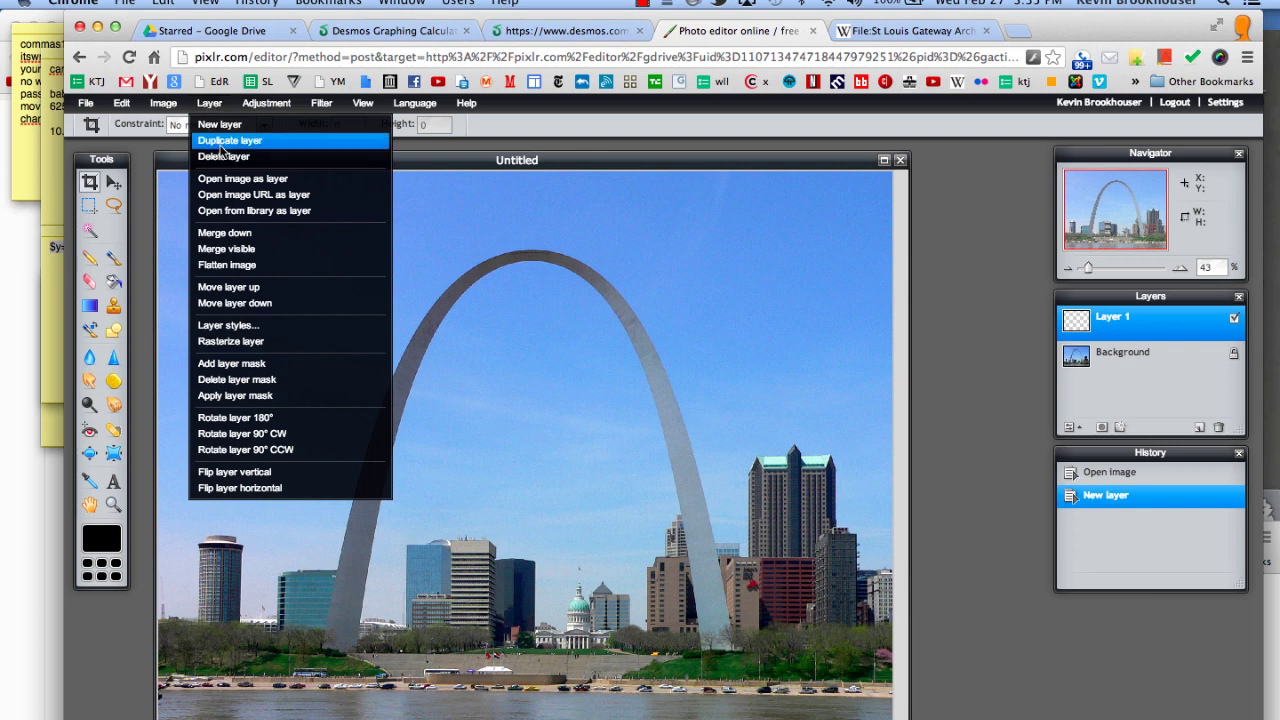
{"action": "left_click", "coordinate": [230, 196]}
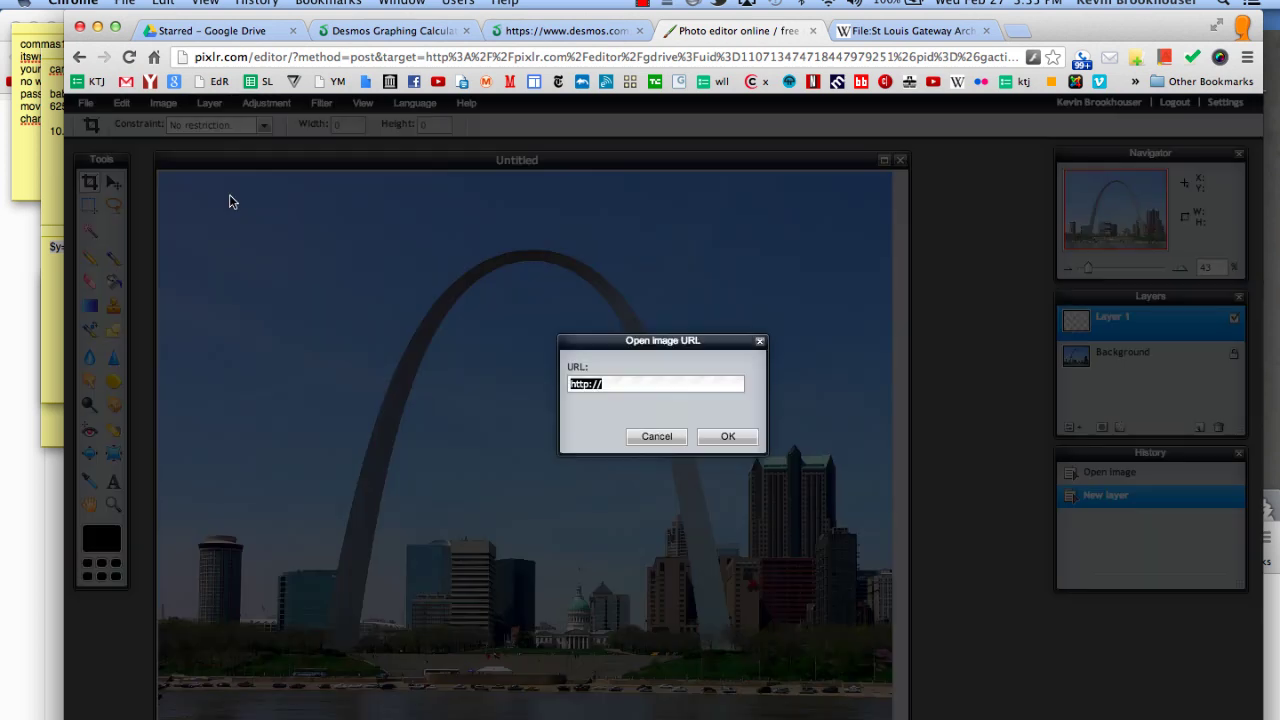
{"action": "key", "text": "super+v"}
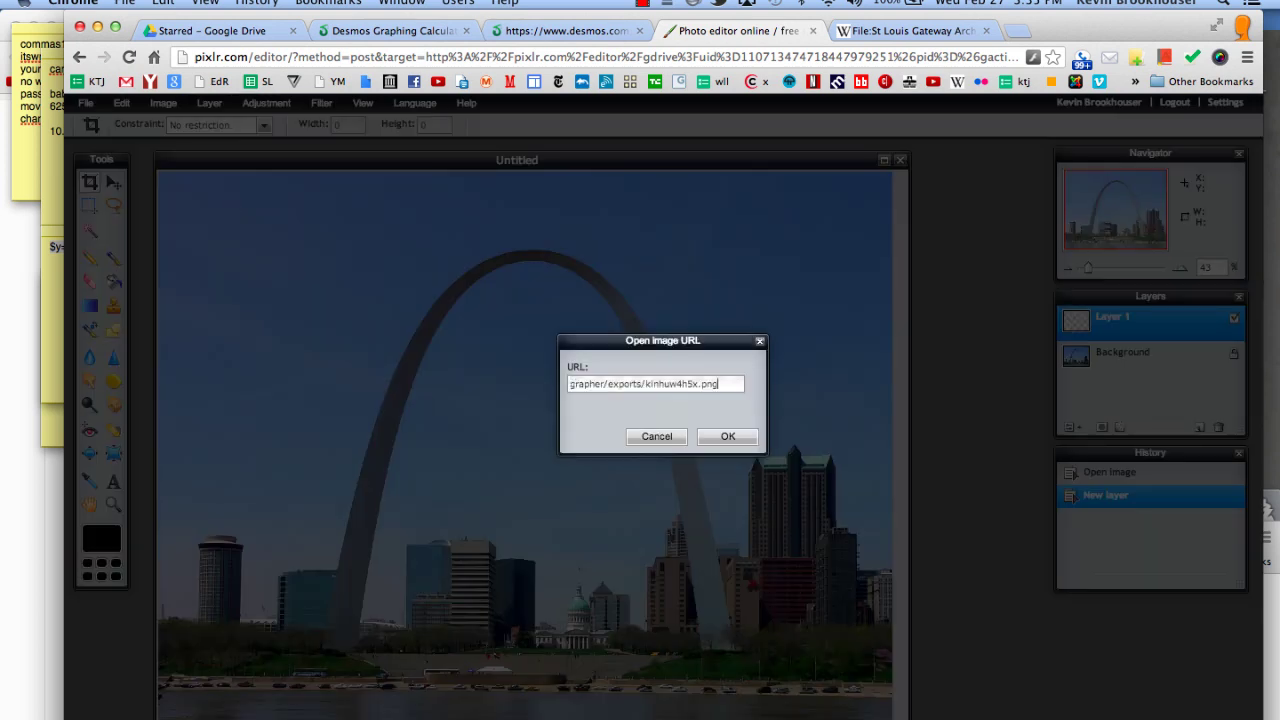
{"action": "left_click", "coordinate": [736, 437]}
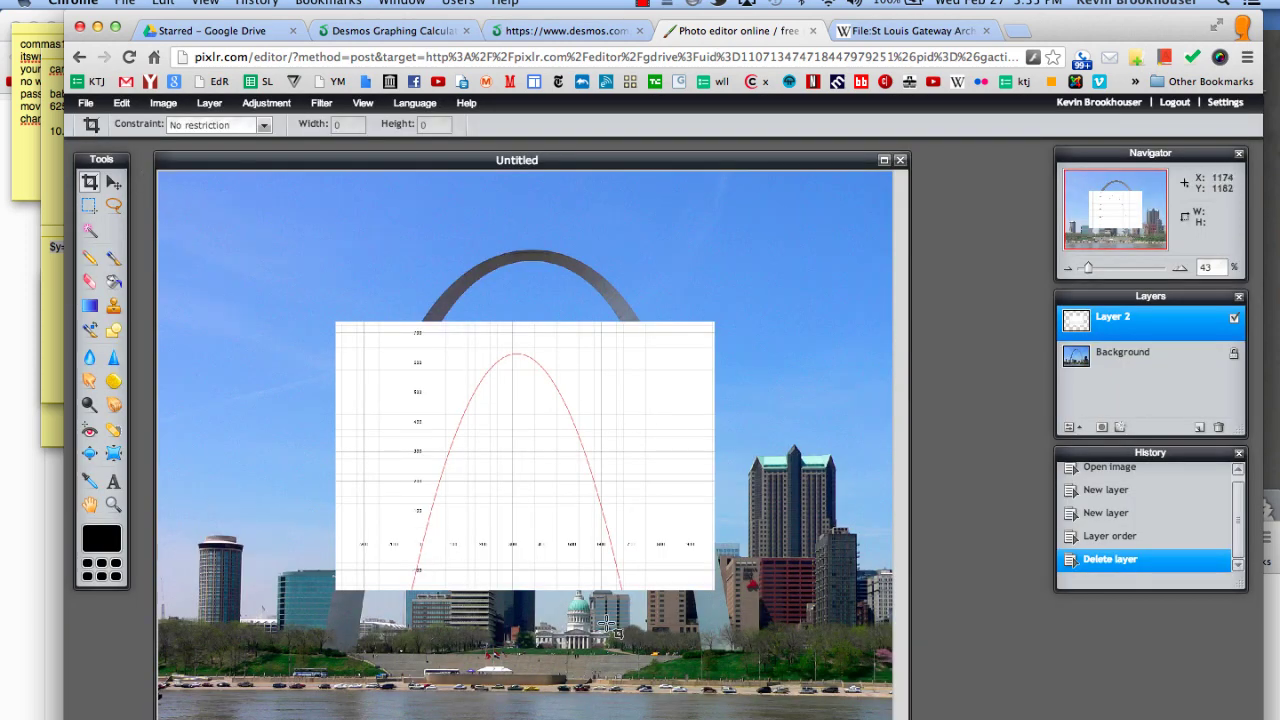
Delete the graph layer's white areas with the Magic Wand, then deselect all.
{"action": "left_click", "coordinate": [113, 183]}
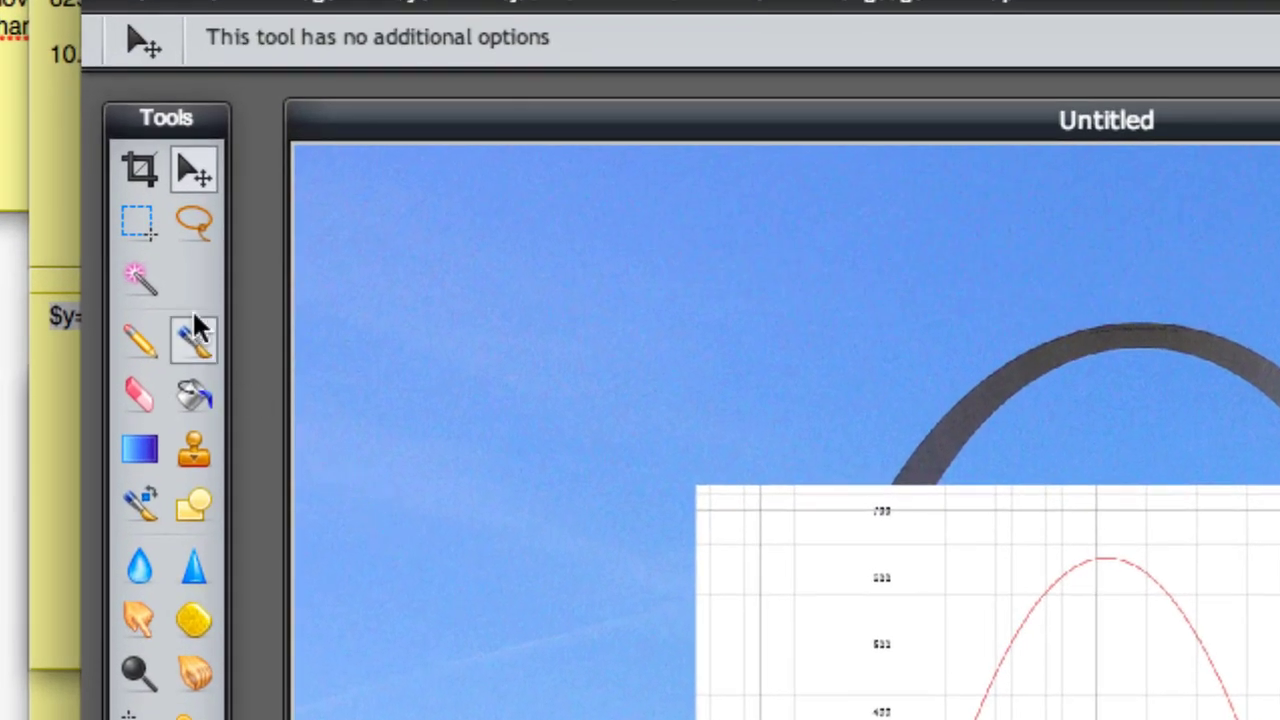
{"action": "left_click", "coordinate": [138, 280]}
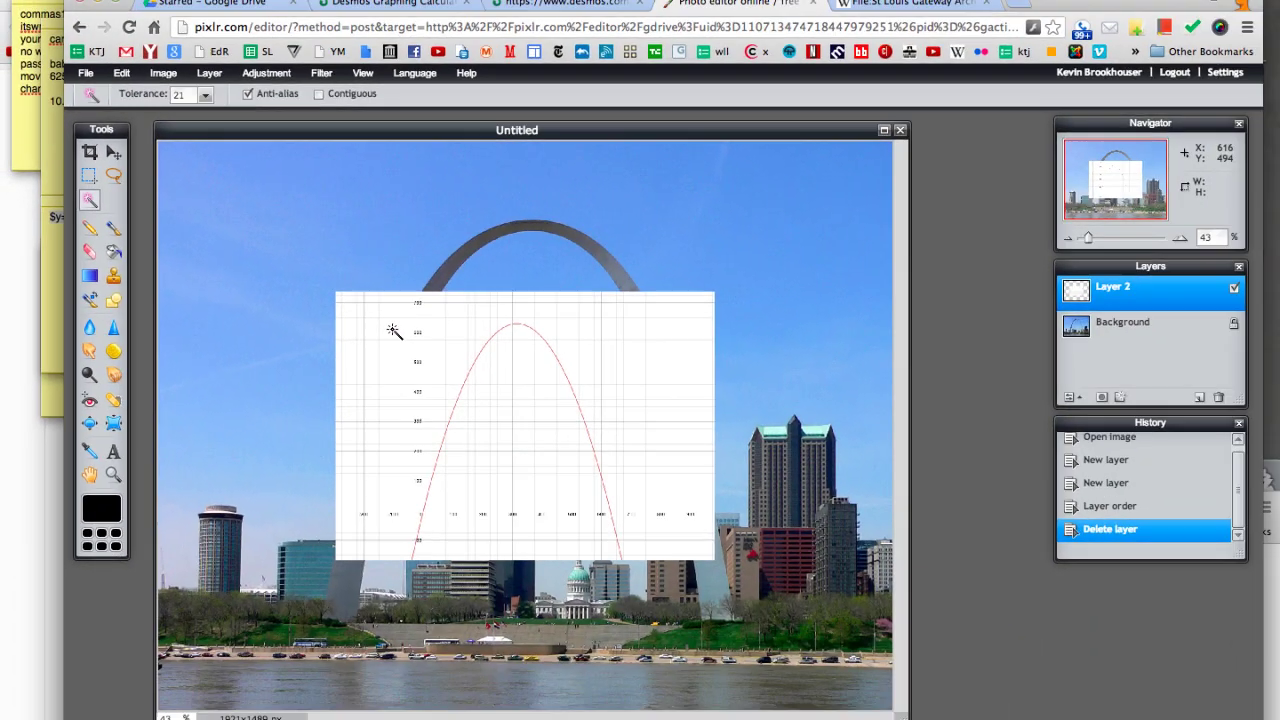
{"action": "left_click", "coordinate": [582, 437]}
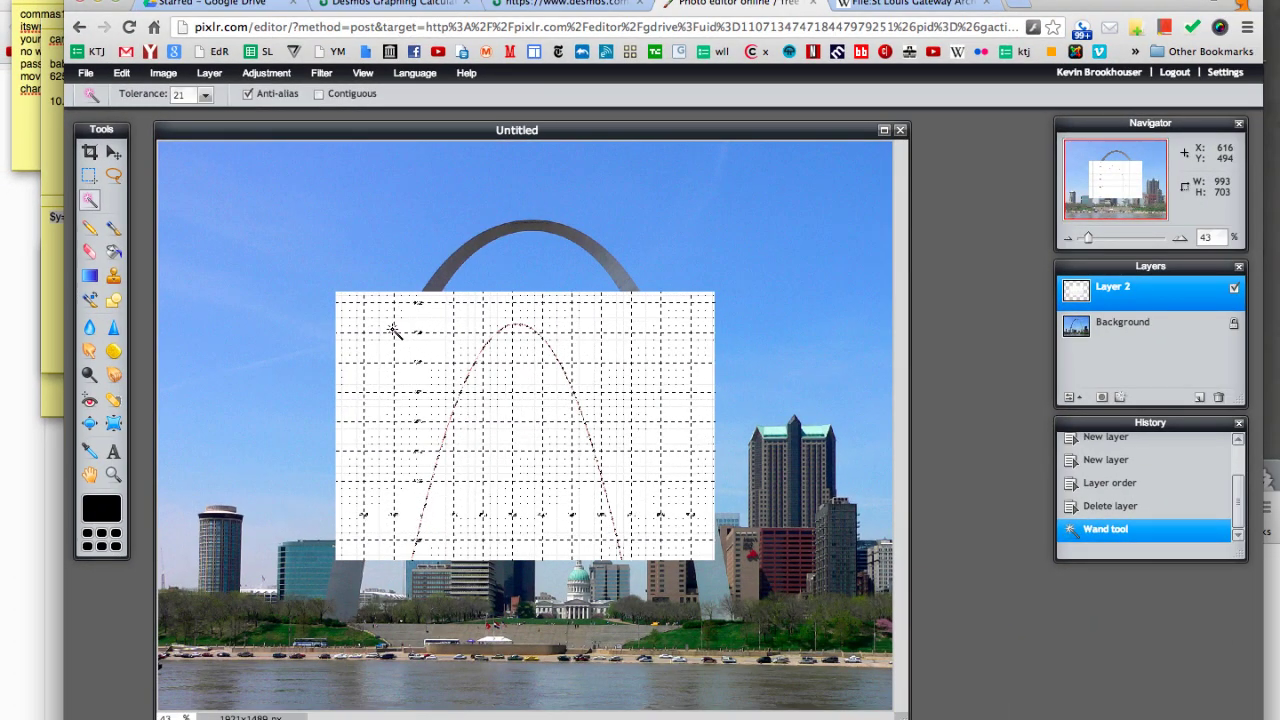
{"action": "key", "text": "Delete"}
{"action": "left_click", "coordinate": [396, 333]}
{"action": "key", "text": "Delete"}
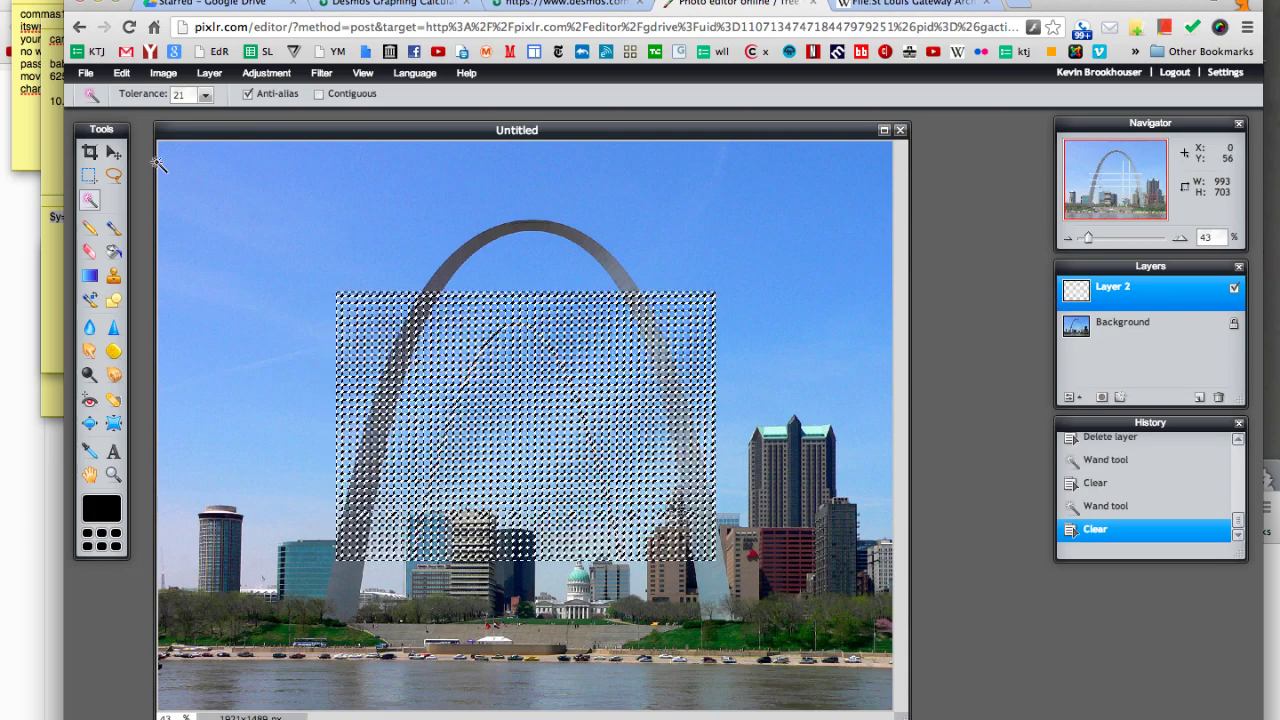
{"action": "left_click", "coordinate": [121, 73]}
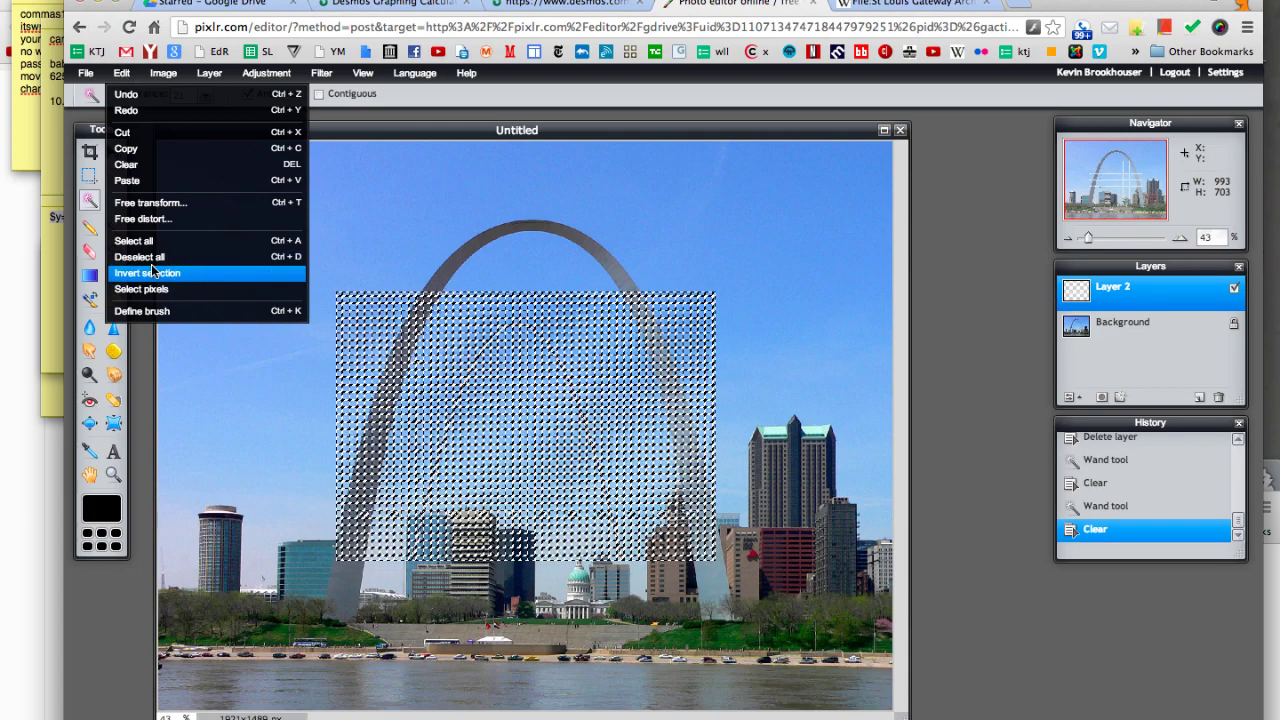
{"action": "left_click", "coordinate": [139, 257]}
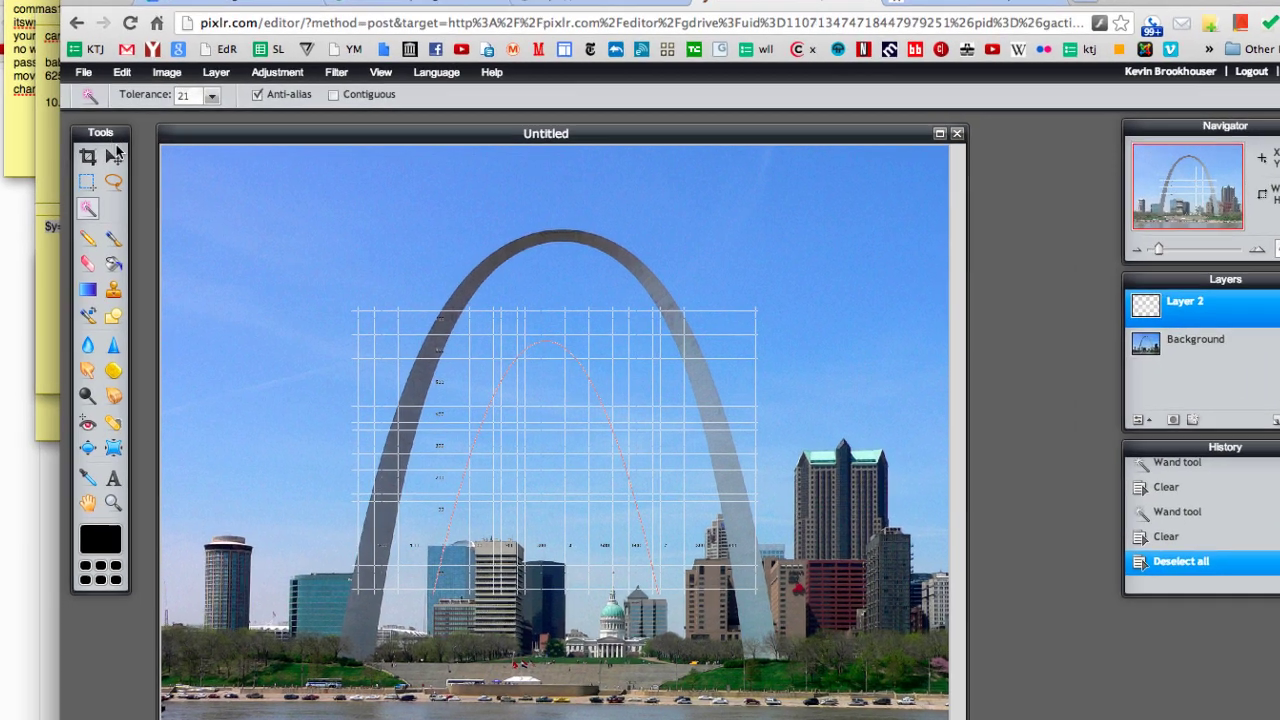
Free-transform the graph layer larger so the parabola spans the arch, then apply it.
{"action": "left_click", "coordinate": [113, 152]}
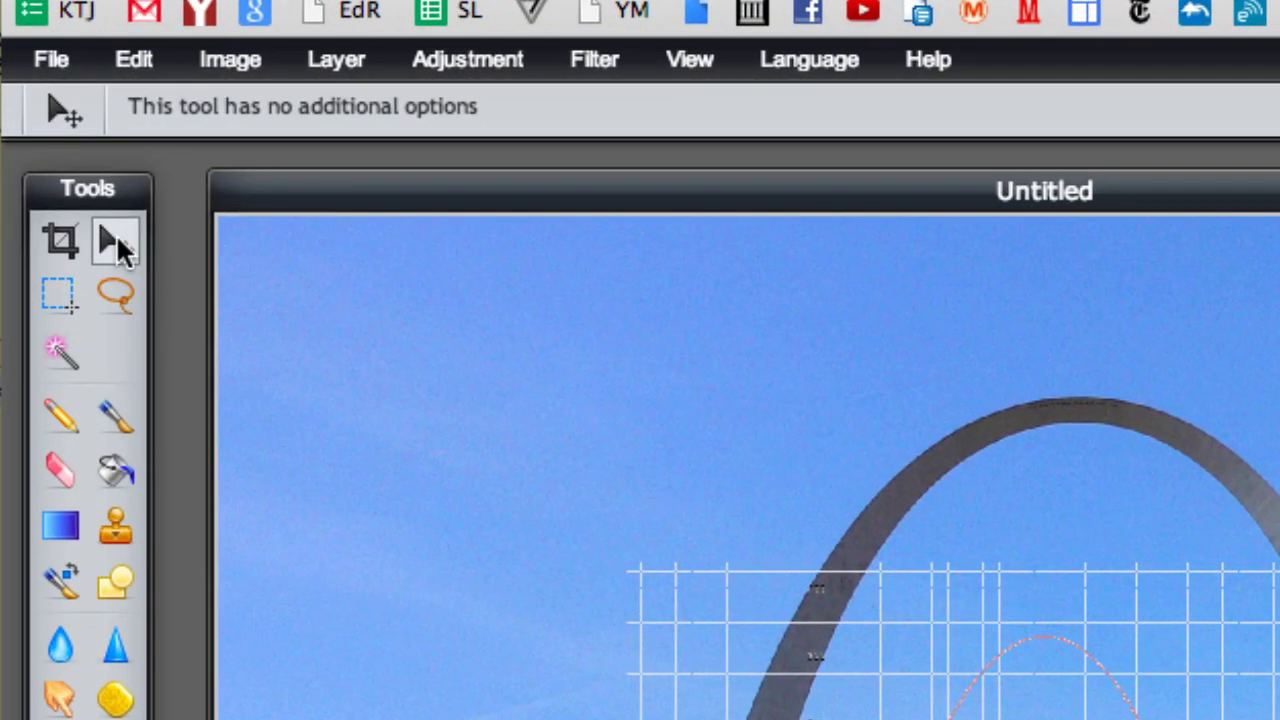
{"action": "left_click", "coordinate": [133, 62]}
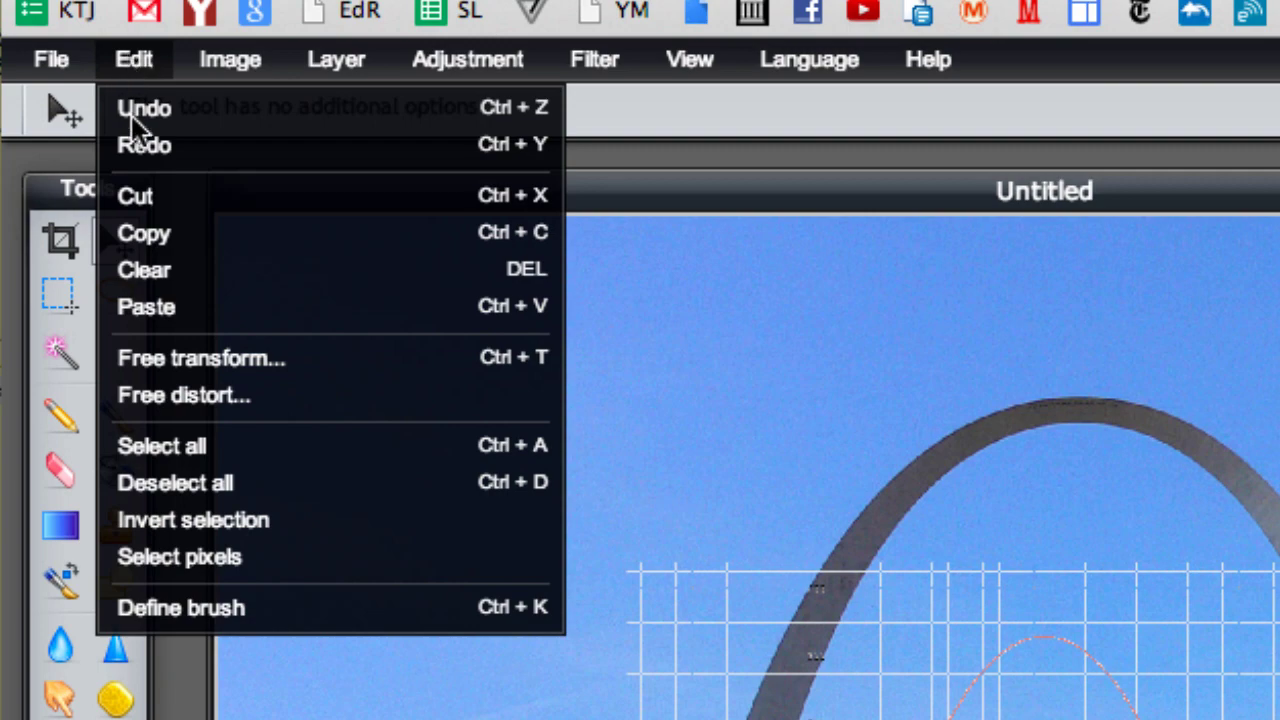
{"action": "left_click", "coordinate": [196, 360]}
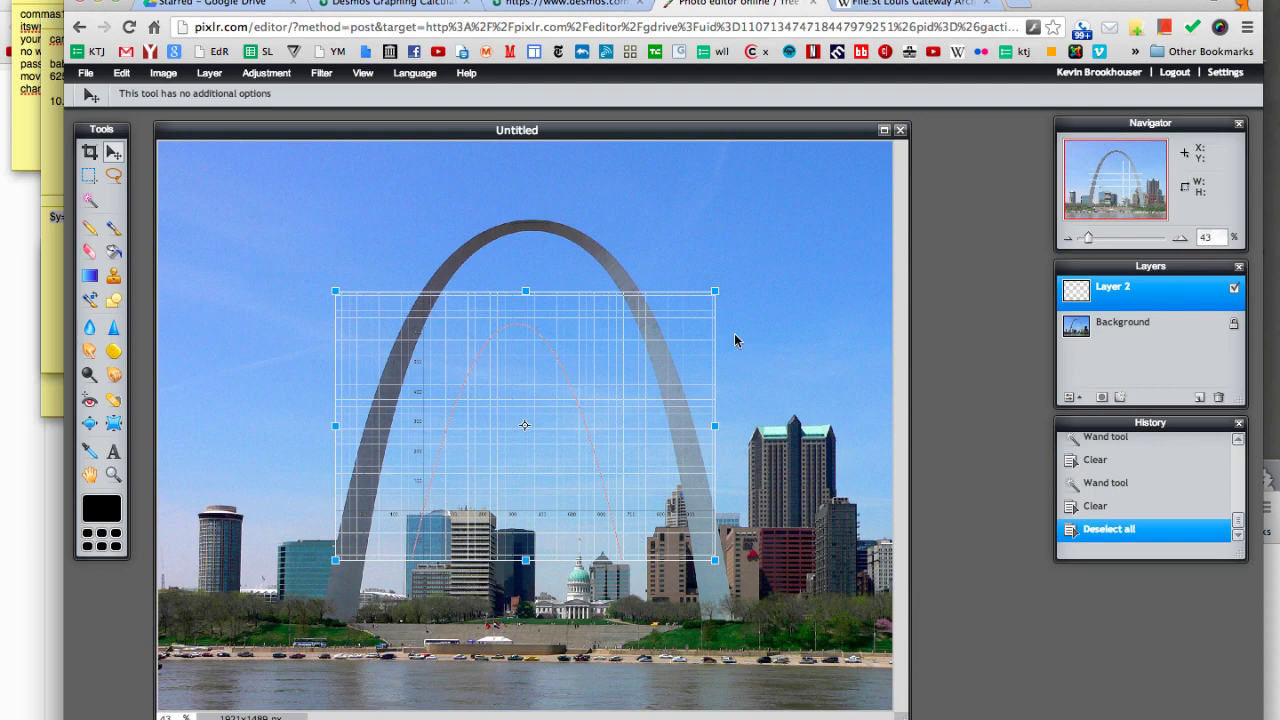
{"action": "left_click_drag", "start_coordinate": [718, 287], "coordinate": [944, 199]}
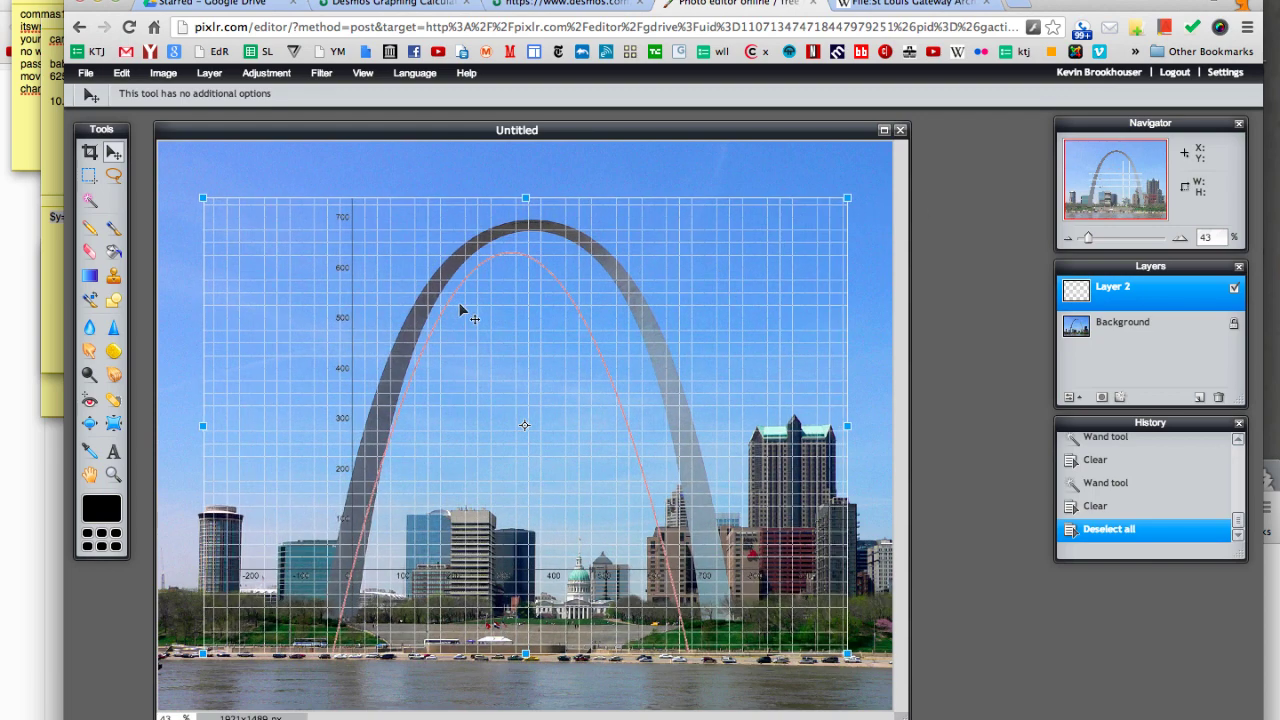
{"action": "left_click", "coordinate": [116, 151]}
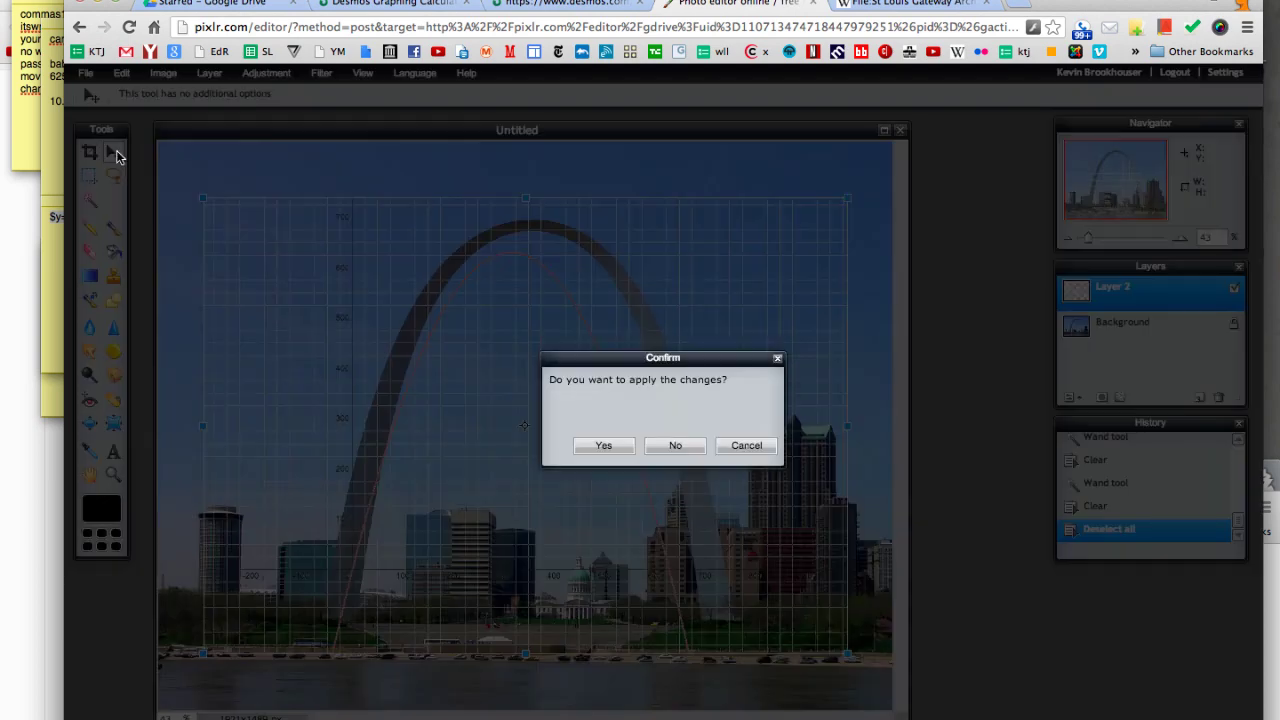
{"action": "left_click", "coordinate": [603, 446]}
Nudge the graph layer up and right so the red parabola's peak meets the arch top.
{"action": "left_click_drag", "start_coordinate": [500, 502], "coordinate": [516, 472]}
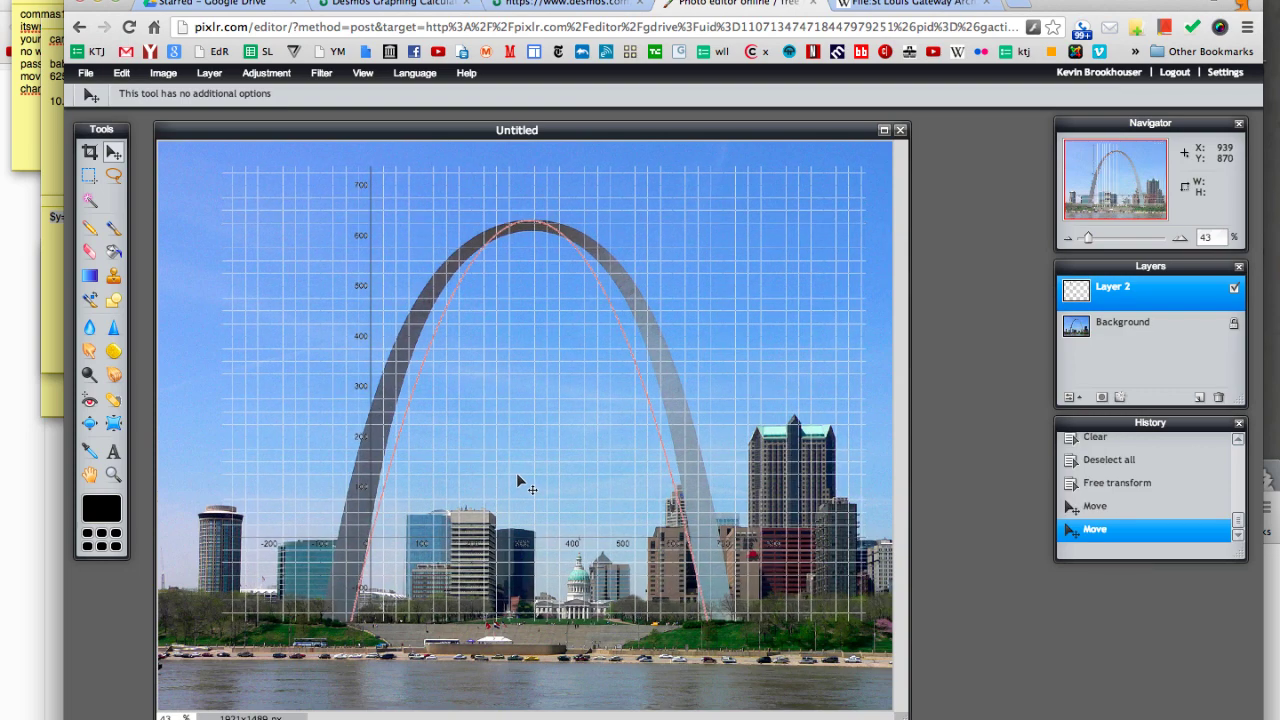